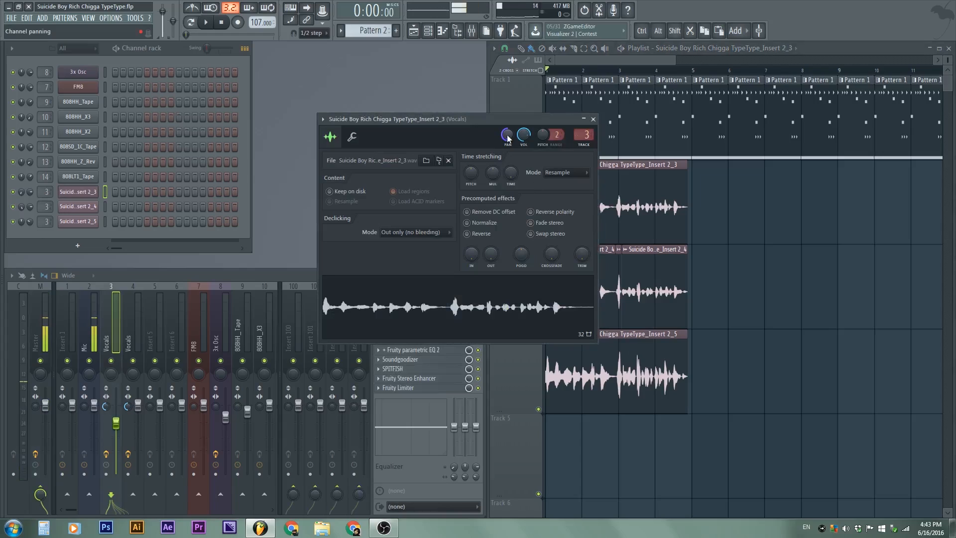
# - Review the pan and volume settings of the three vocal clips ending in 2_3, 2_4 and 2_5
pyautogui.moveTo(499, 128); pyautogui.dragTo(322, 87)
pyautogui.doubleClick(604, 272)
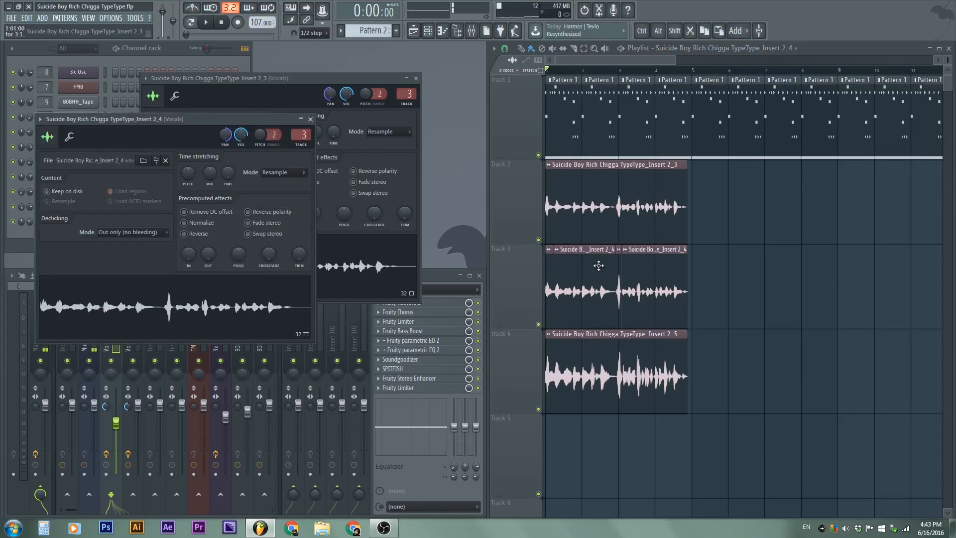
pyautogui.doubleClick(555, 373)
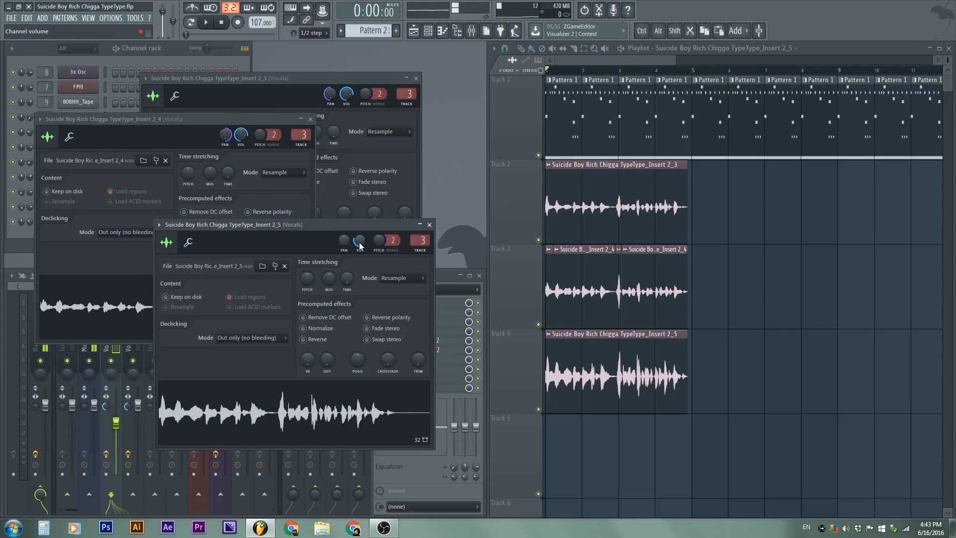
pyautogui.click(310, 120)
pyautogui.click(416, 78)
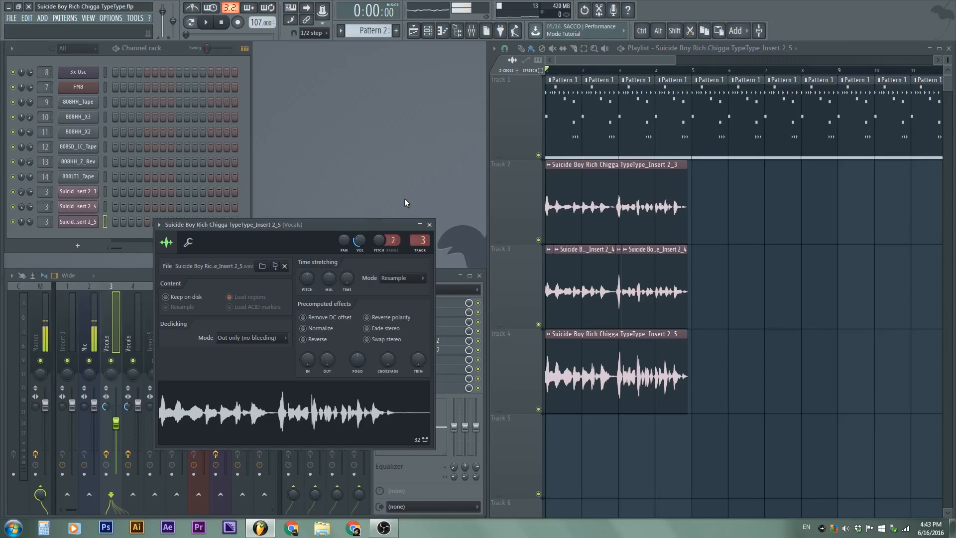
pyautogui.click(430, 225)
# - Play the vocals with the beat, and mute Track 1 to hear the vocal takes on their own
pyautogui.press('space')
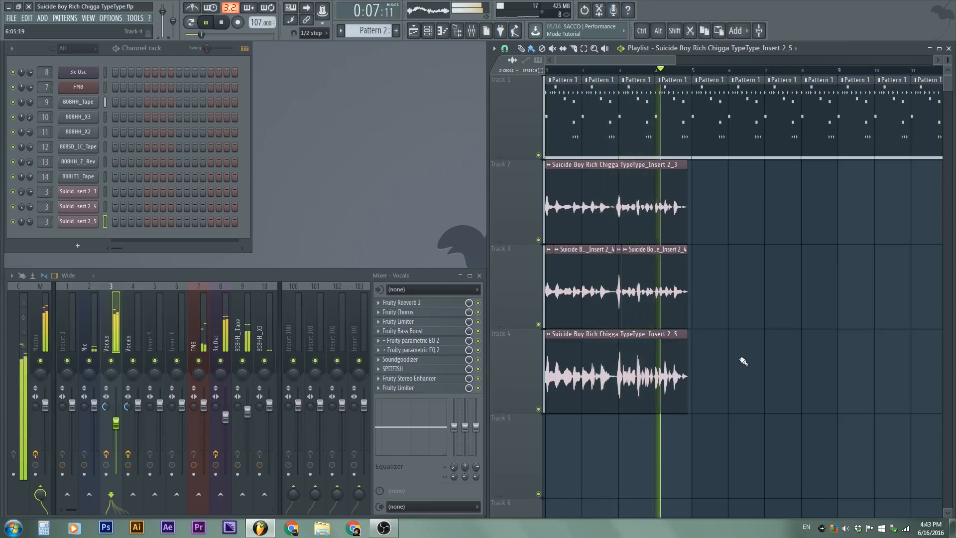
pyautogui.press('space')
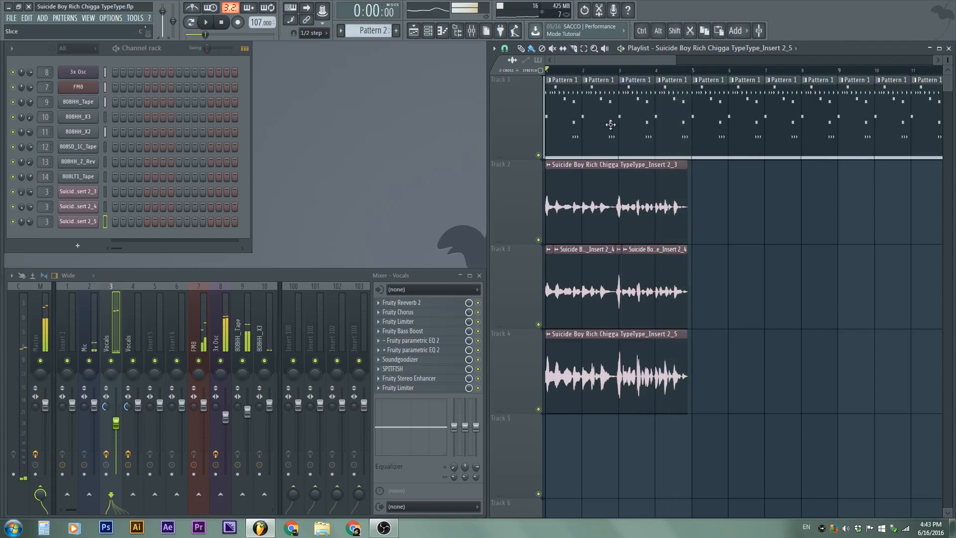
pyautogui.click(538, 155)
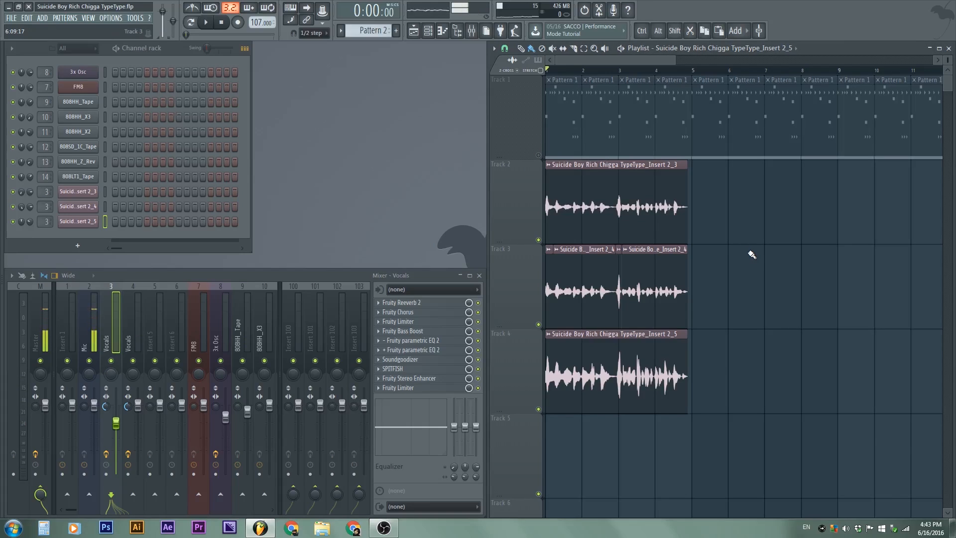
pyautogui.press('space')
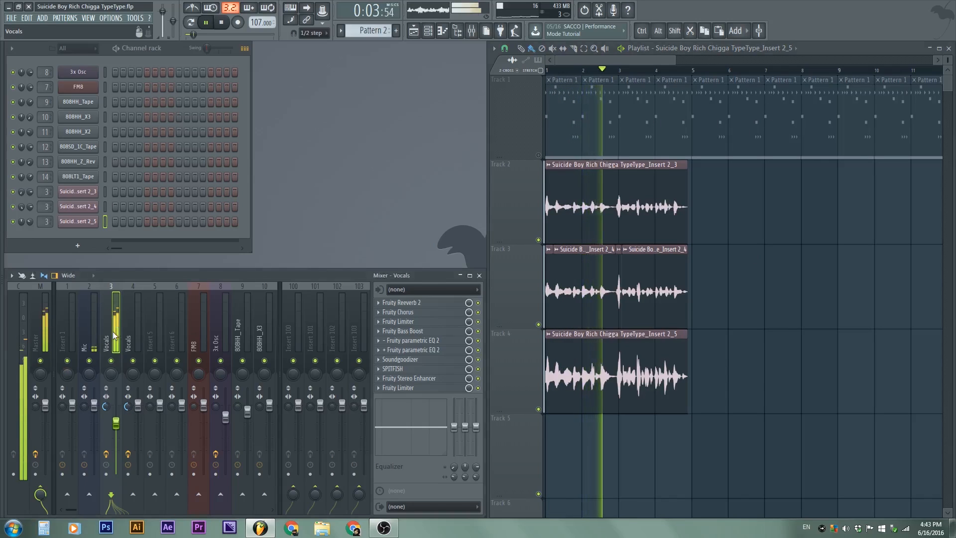
pyautogui.press('space')
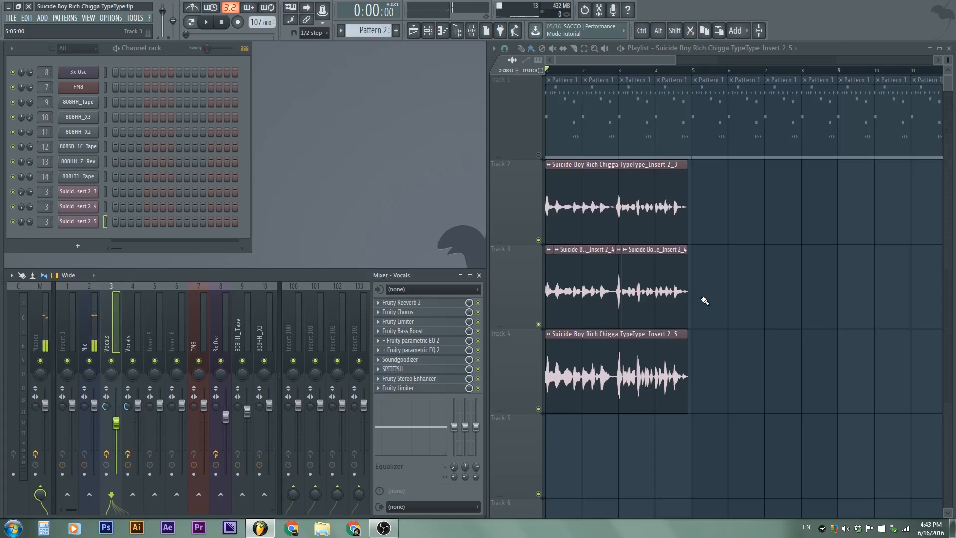
# - Maximize the playlist and compare the timing of the three stacked vocal takes around bar 2
pyautogui.scroll(5, 853, 270)
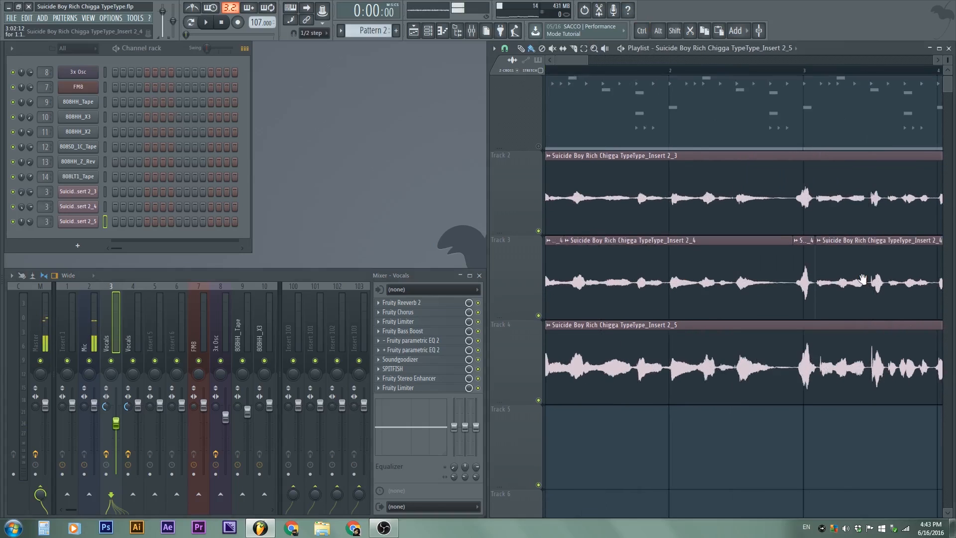
pyautogui.press('Return')
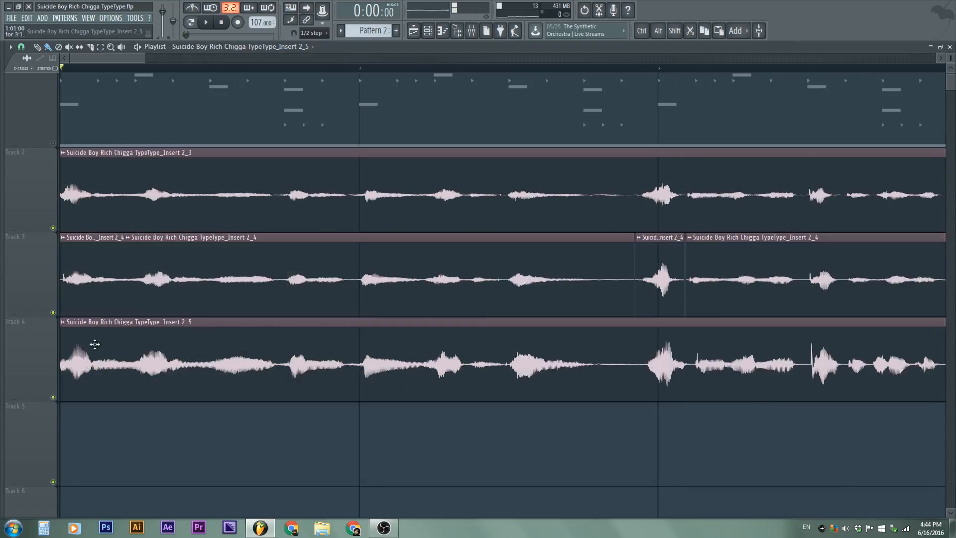
pyautogui.scroll(8, 341, 354)
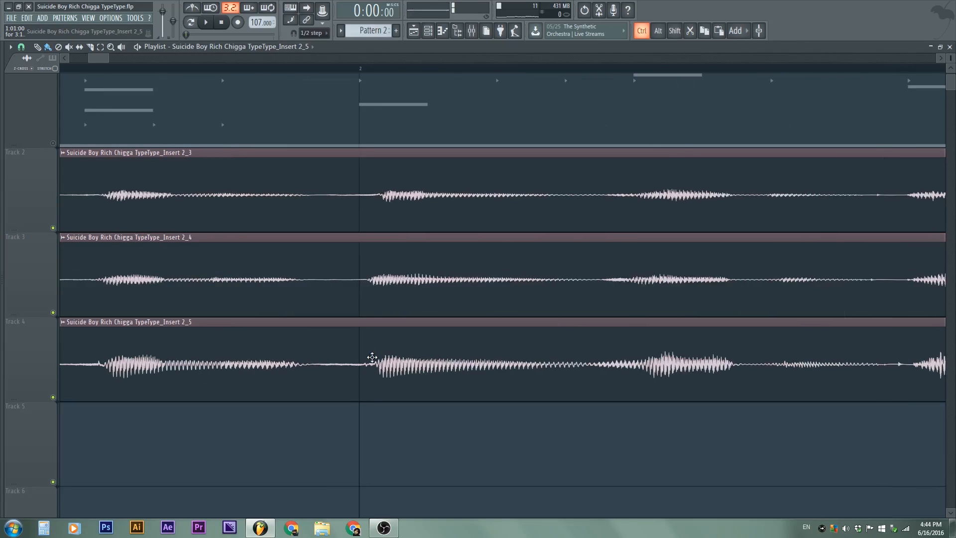
pyautogui.keyDown('ctrl'); pyautogui.click(396, 369); pyautogui.keyUp('ctrl')
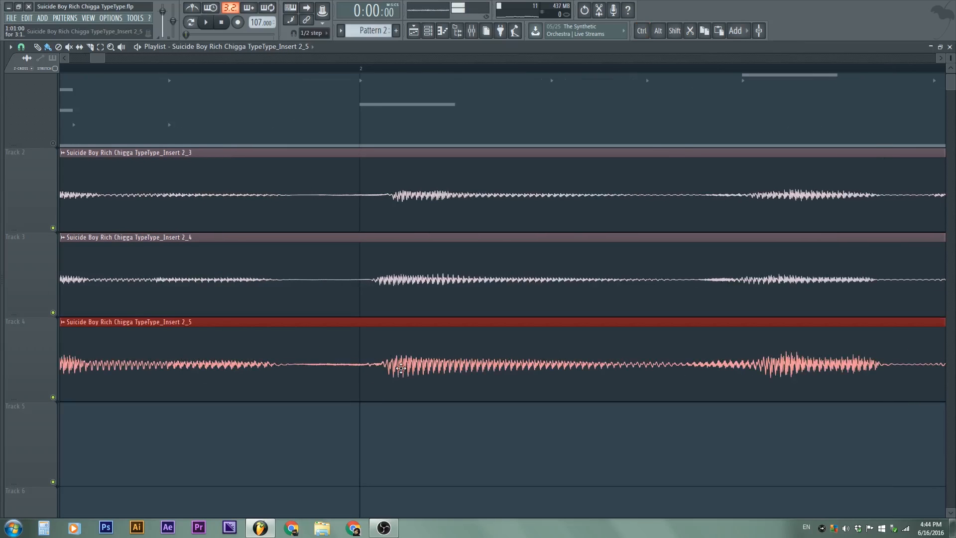
pyautogui.keyDown('ctrl'); pyautogui.click(440, 486); pyautogui.keyUp('ctrl')
pyautogui.scroll(-8, 438, 476)
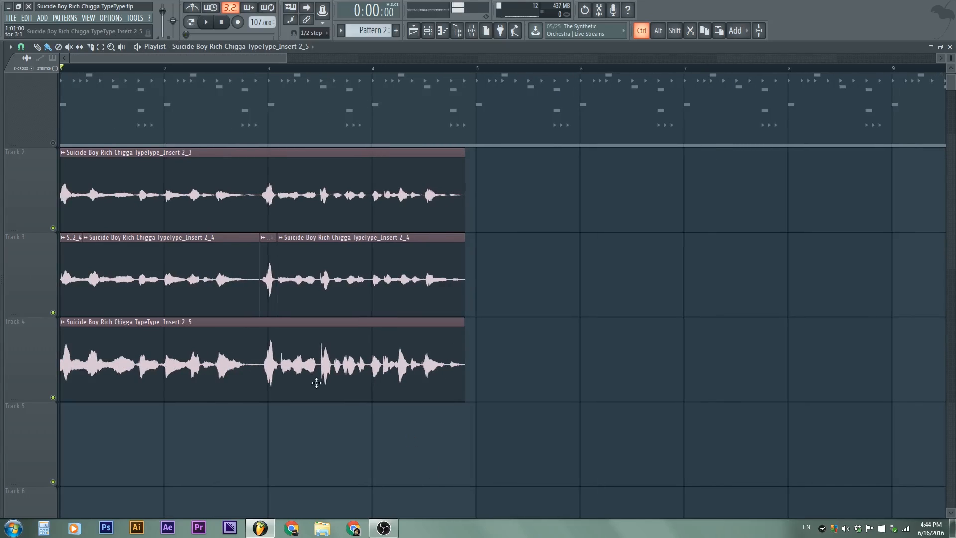
# - Cut out the silent section before bar 3 in the Track 4 vocal clip and shift the following part earlier to match the other takes
pyautogui.scroll(7, 221, 344)
pyautogui.scroll(3, 393, 347)
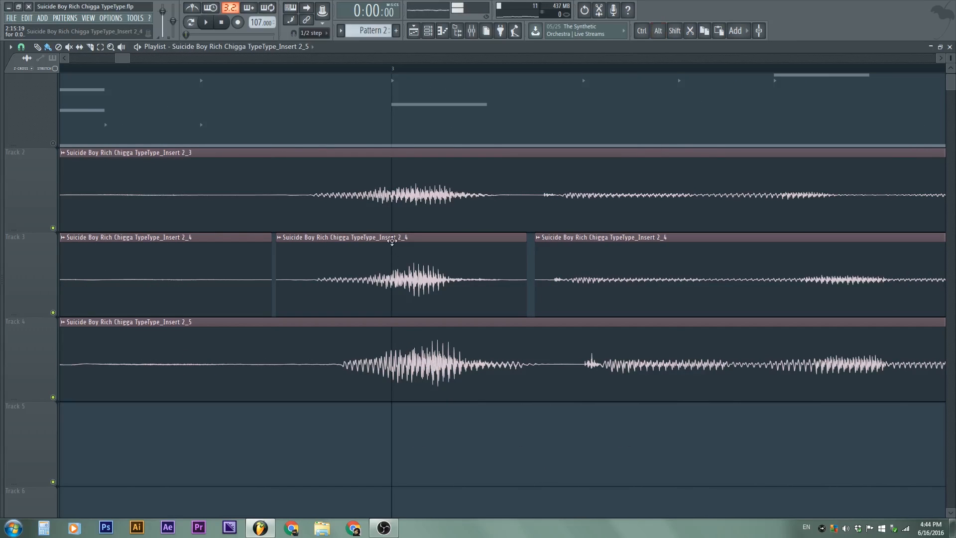
pyautogui.keyDown('alt'); pyautogui.keyDown('shift'); pyautogui.click(176, 363); pyautogui.keyUp('shift'); pyautogui.keyUp('alt')
pyautogui.keyDown('alt'); pyautogui.keyDown('shift'); pyautogui.click(297, 375); pyautogui.keyUp('shift'); pyautogui.keyUp('alt')
pyautogui.rightClick(269, 367)
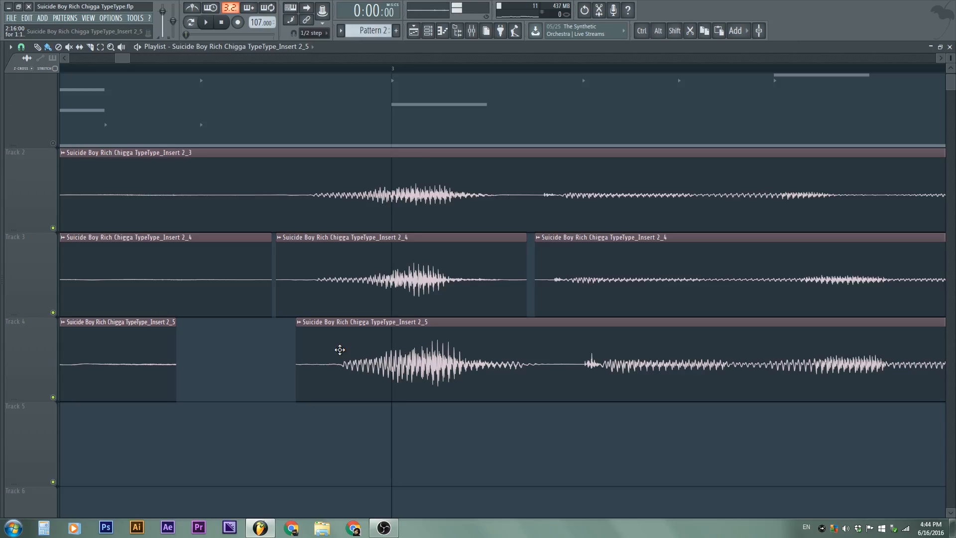
pyautogui.moveTo(393, 361); pyautogui.dragTo(381, 362)
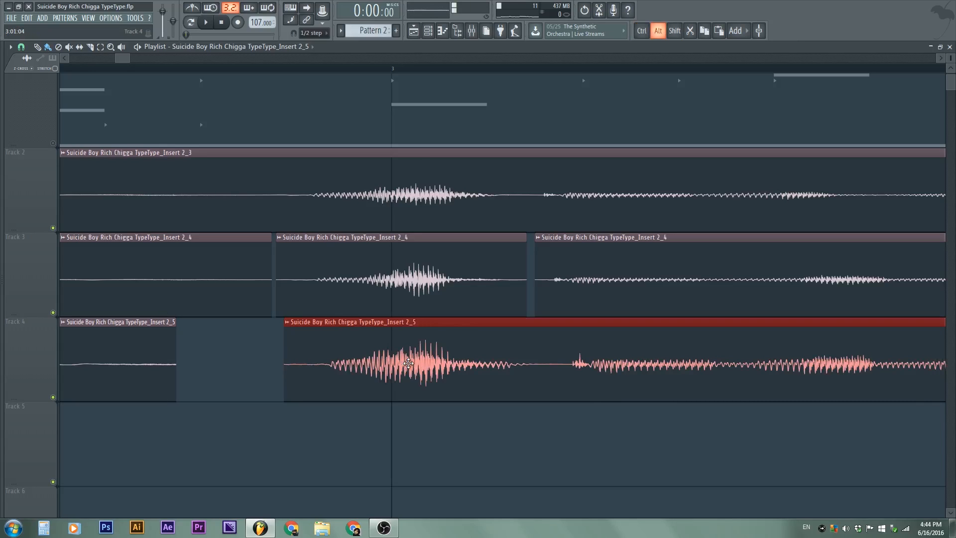
pyautogui.keyDown('ctrl'); pyautogui.click(525, 477); pyautogui.keyUp('ctrl')
# - Slice the Track 3 vocal clip on both sides of bar 4 and delete the short silent piece between the cuts
pyautogui.moveTo(606, 444); pyautogui.dragTo(495, 169)
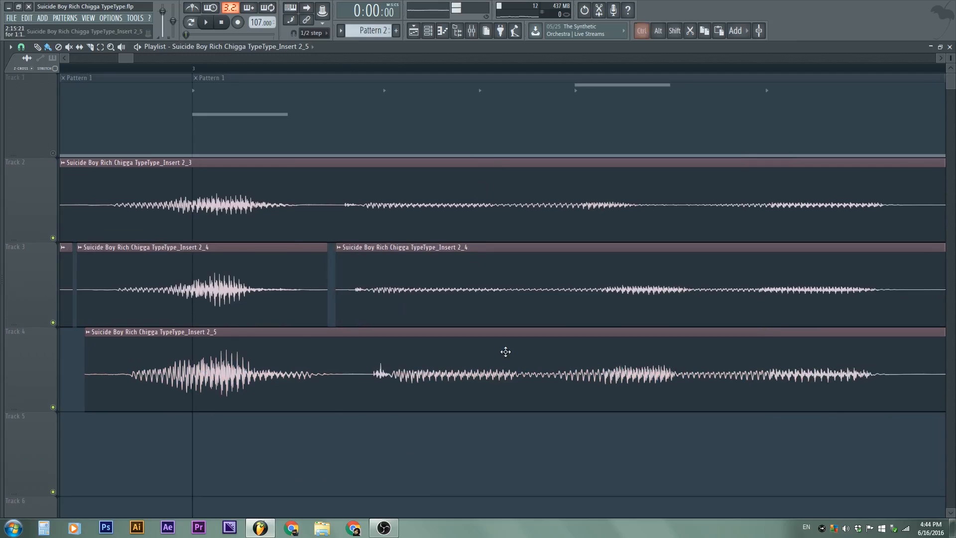
pyautogui.scroll(-3, 506, 352)
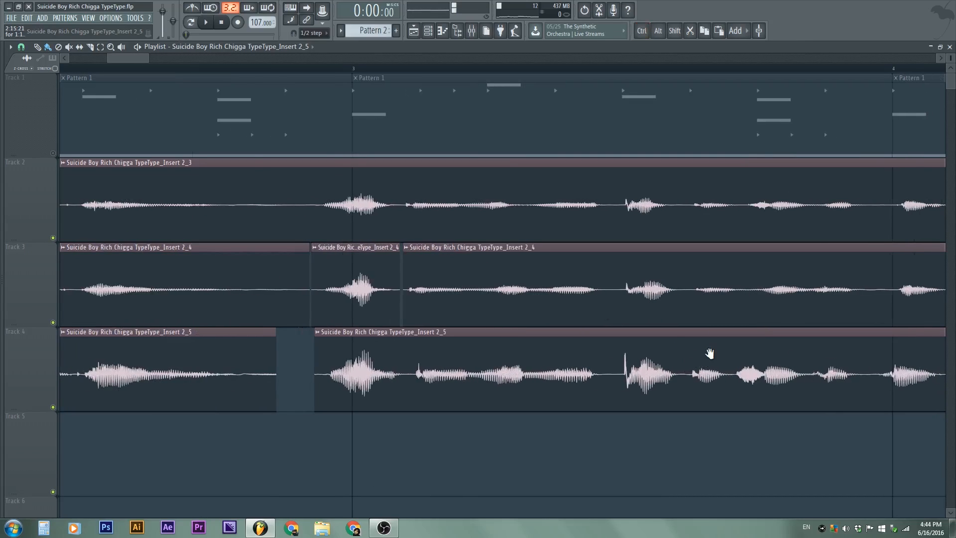
pyautogui.moveTo(710, 353); pyautogui.dragTo(661, 375)
pyautogui.scroll(-3, 668, 372)
pyautogui.scroll(4, 917, 319)
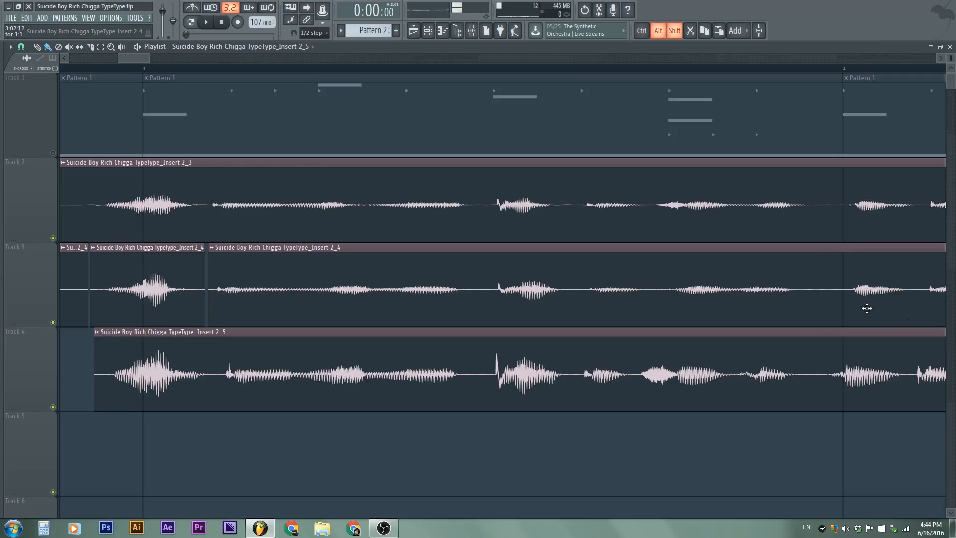
pyautogui.keyDown('alt'); pyautogui.keyDown('shift'); pyautogui.click(835, 295); pyautogui.keyUp('shift'); pyautogui.keyUp('alt')
pyautogui.keyDown('alt'); pyautogui.keyDown('shift'); pyautogui.click(852, 298); pyautogui.keyUp('shift'); pyautogui.keyUp('alt')
pyautogui.rightClick(845, 288)
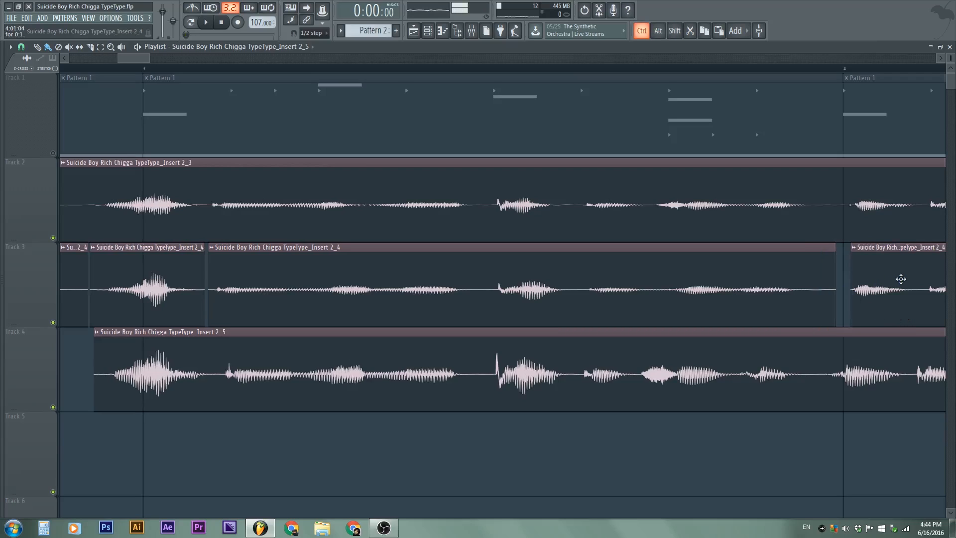
# - Select all vocal clips on Track 3, shift them slightly later and play the result
pyautogui.keyDown('ctrl'); pyautogui.click(17, 287); pyautogui.keyUp('ctrl')
pyautogui.moveTo(253, 280); pyautogui.dragTo(260, 280)
pyautogui.scroll(-4, 256, 292)
pyautogui.scroll(2, 128, 341)
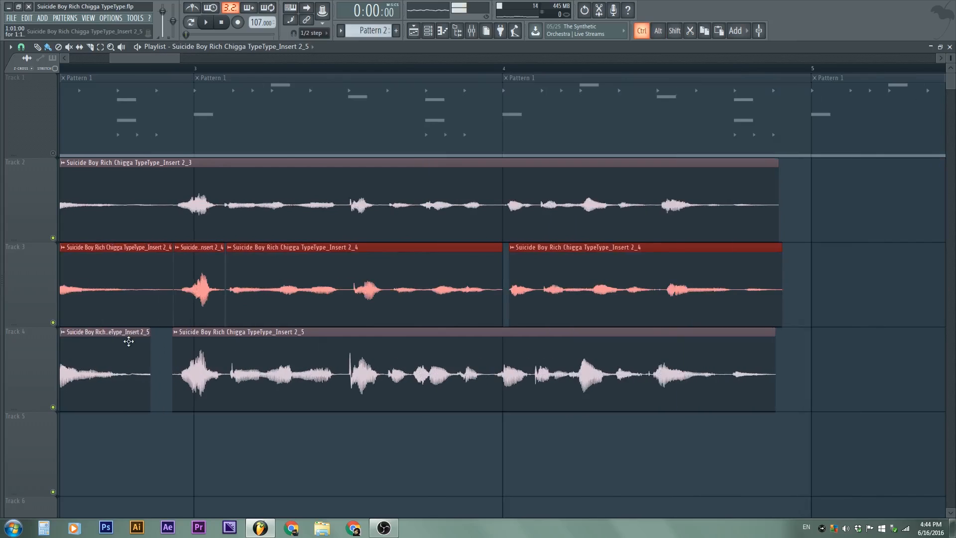
pyautogui.moveTo(129, 341); pyautogui.dragTo(327, 304)
pyautogui.moveTo(241, 278); pyautogui.dragTo(250, 280)
pyautogui.press('space')
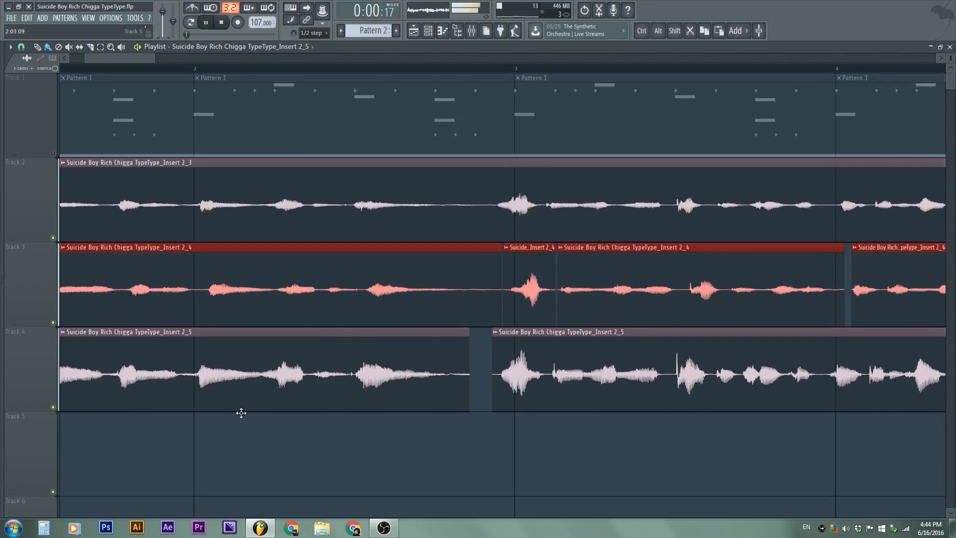
# - Undo both shifts of the Track 3 vocal clips and play the takes again
pyautogui.hotkey('ctrl', 'z')
pyautogui.press('space')
pyautogui.press('space')
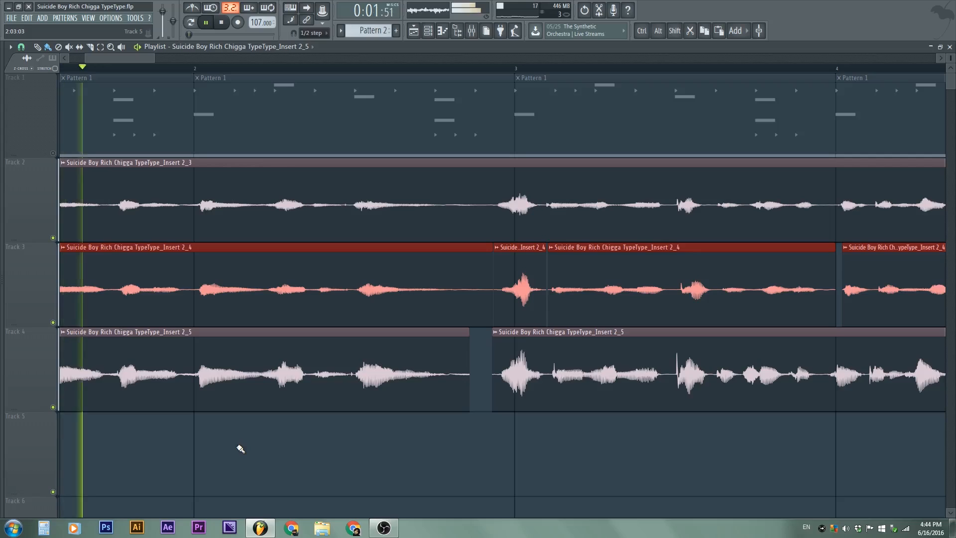
pyautogui.hotkey('ctrl', 'alt', 'z')
pyautogui.click(245, 454)
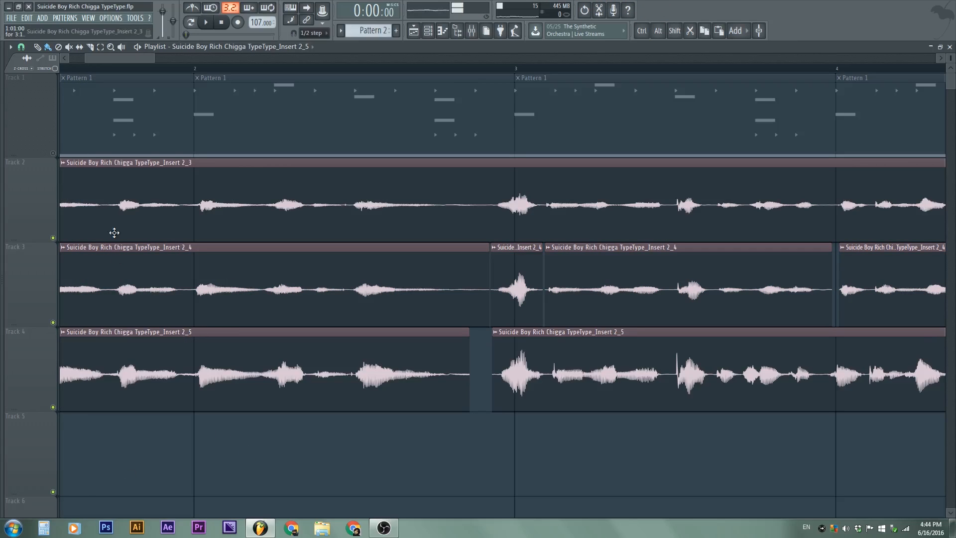
pyautogui.press('space')
pyautogui.press('space')
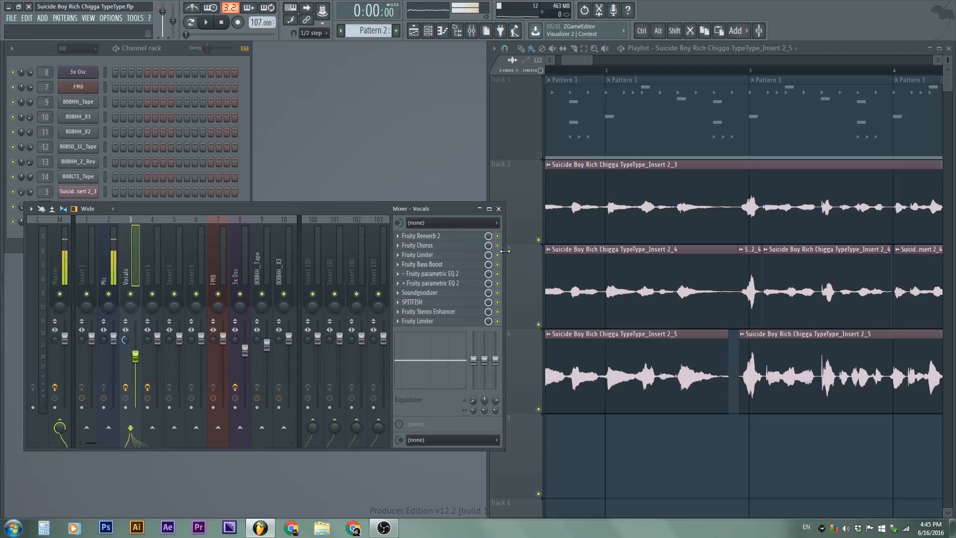
# - Examine Fruity Reeverb 2 on the Vocals mixer track, trying out its wet level, high cut, low cut, bass and crossover controls
pyautogui.click(432, 238)
pyautogui.moveTo(217, 144); pyautogui.dragTo(387, 114)
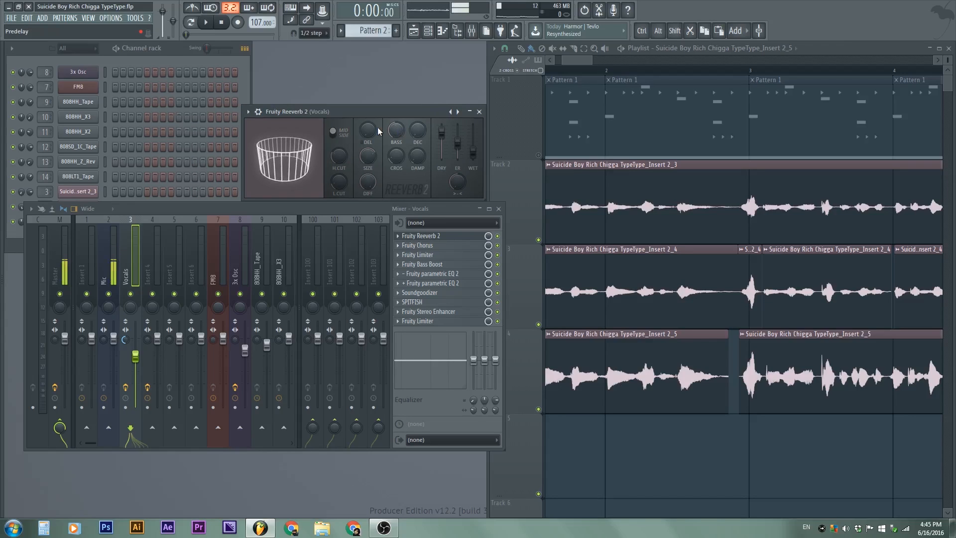
pyautogui.moveTo(401, 116); pyautogui.dragTo(402, 105)
pyautogui.moveTo(473, 143); pyautogui.dragTo(474, 141)
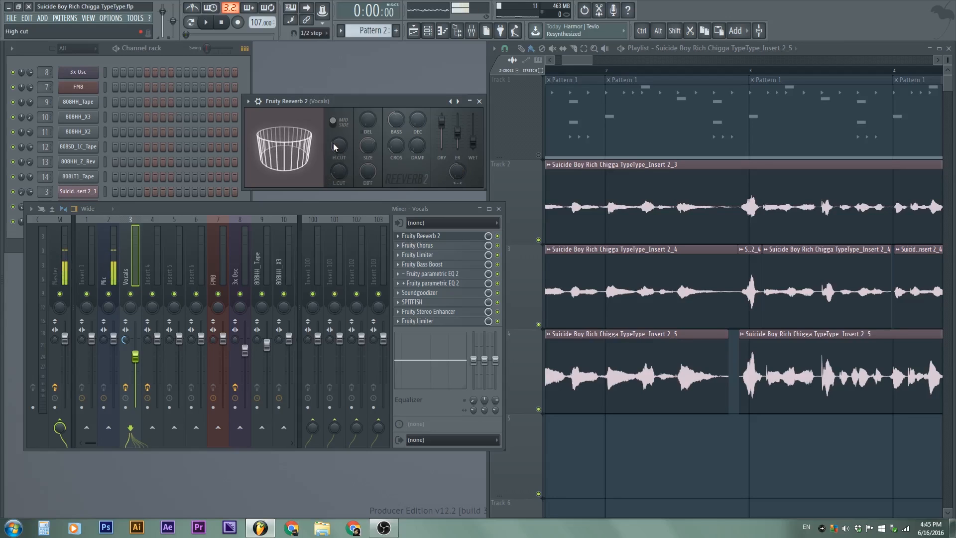
pyautogui.moveTo(330, 147); pyautogui.dragTo(330, 165)
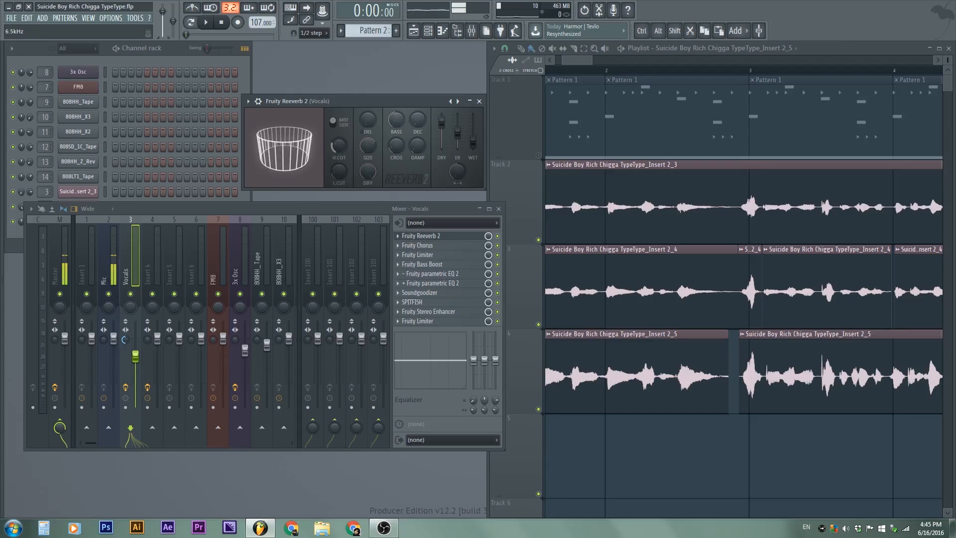
pyautogui.moveTo(342, 173); pyautogui.dragTo(342, 183)
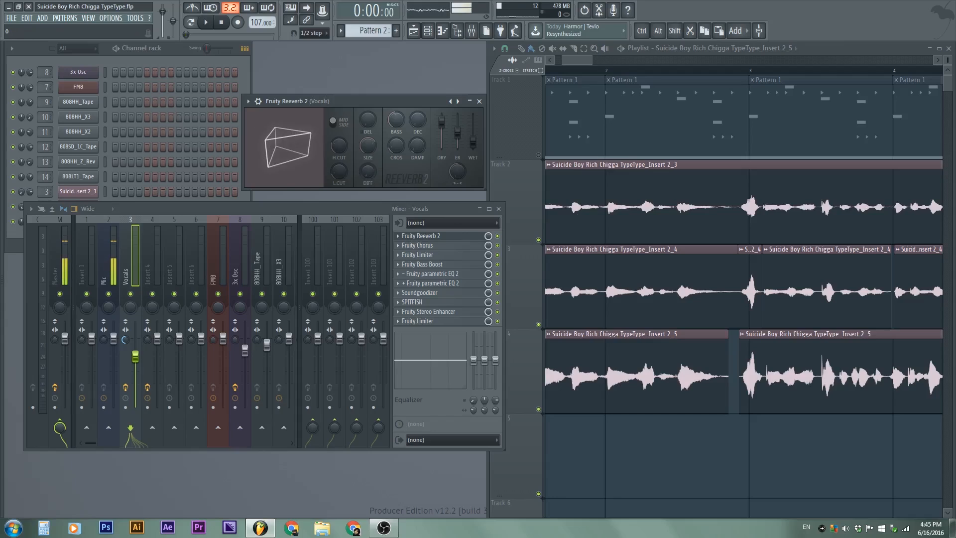
pyautogui.click(393, 120)
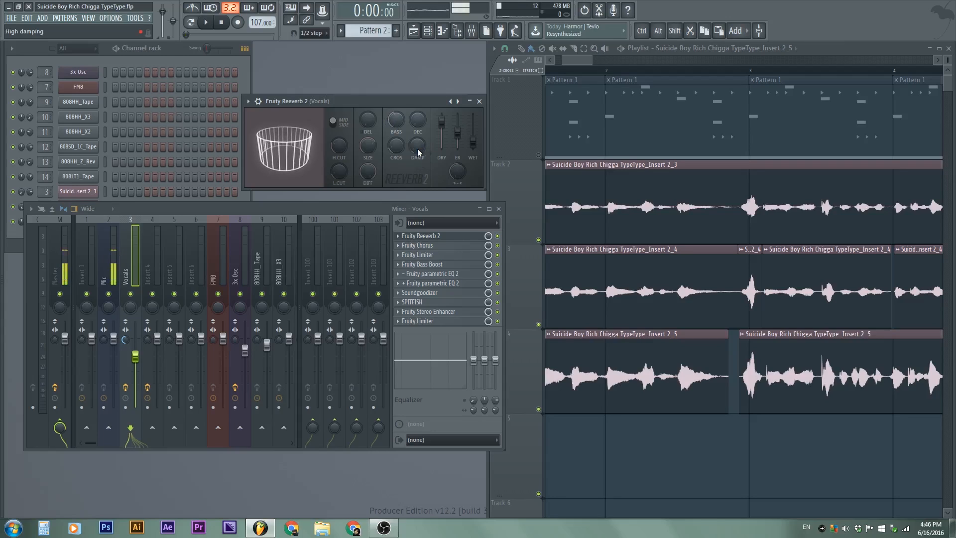
pyautogui.moveTo(398, 149); pyautogui.dragTo(397, 146)
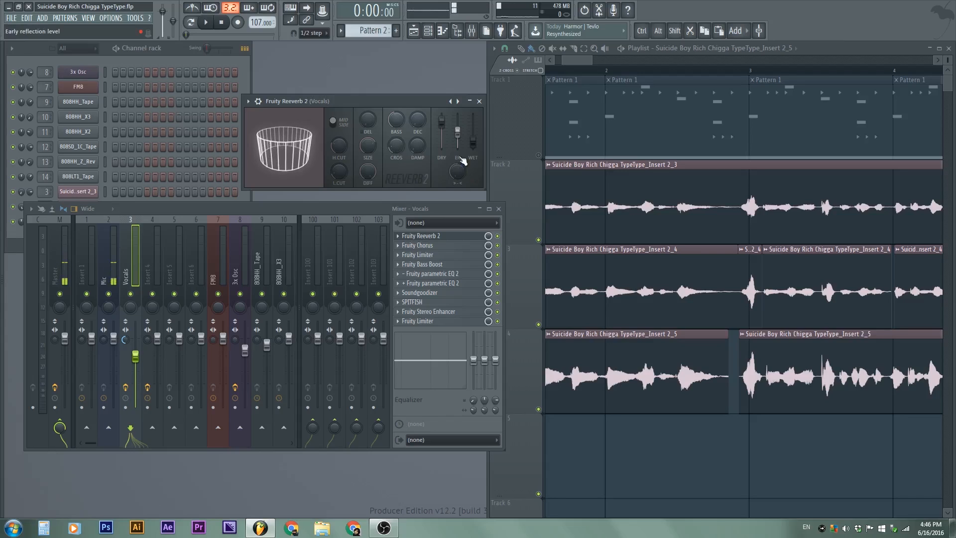
pyautogui.click(439, 237)
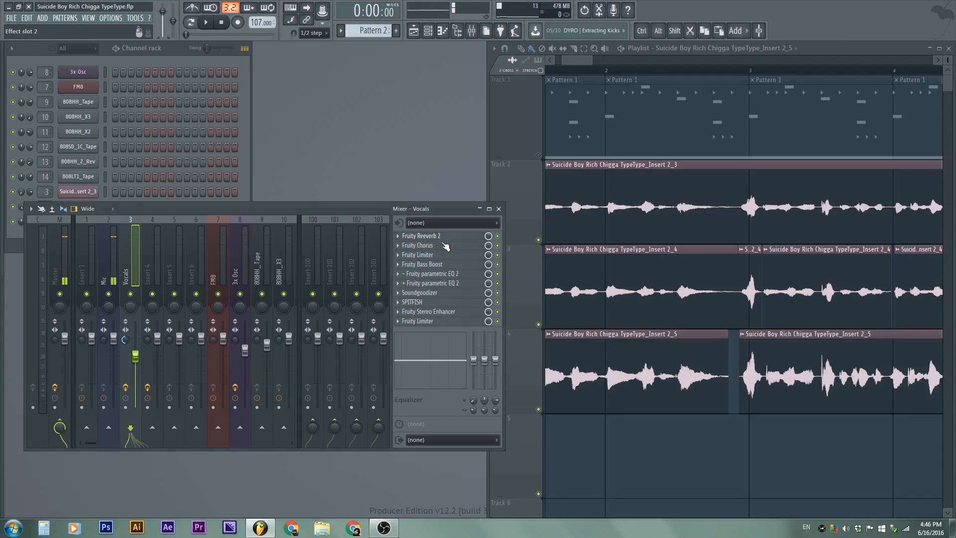
# - Open Fruity Chorus on the Vocals mixer track to review its settings and listen to the vocals
pyautogui.click(439, 246)
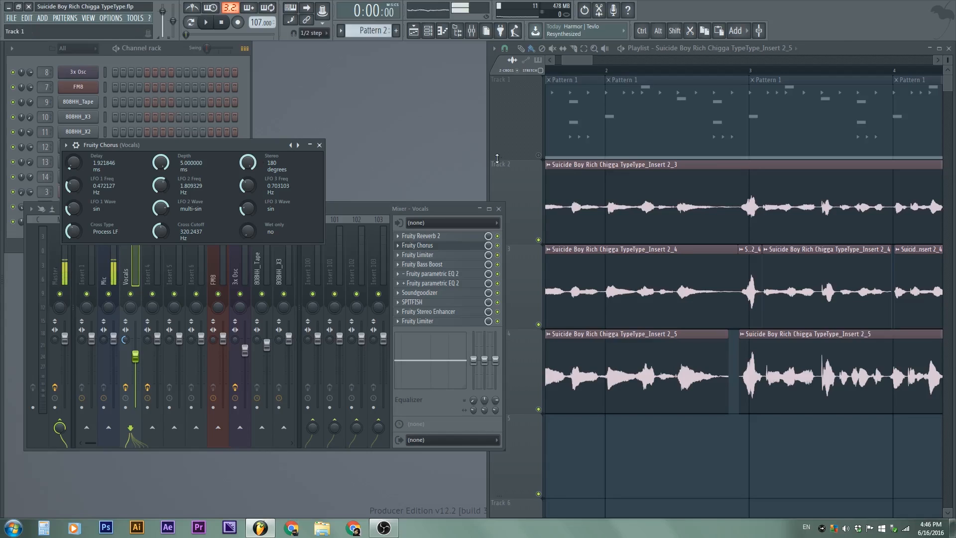
pyautogui.press('space')
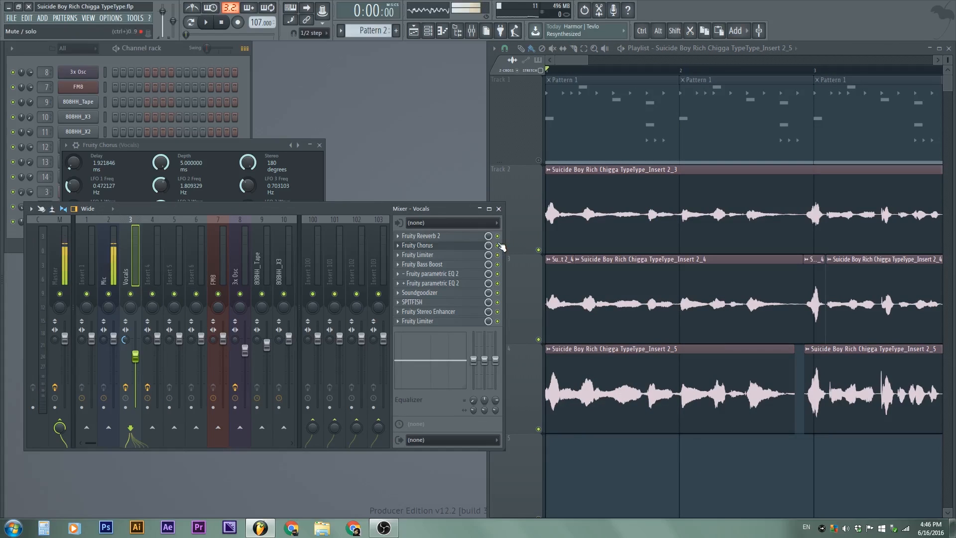
pyautogui.click(448, 245)
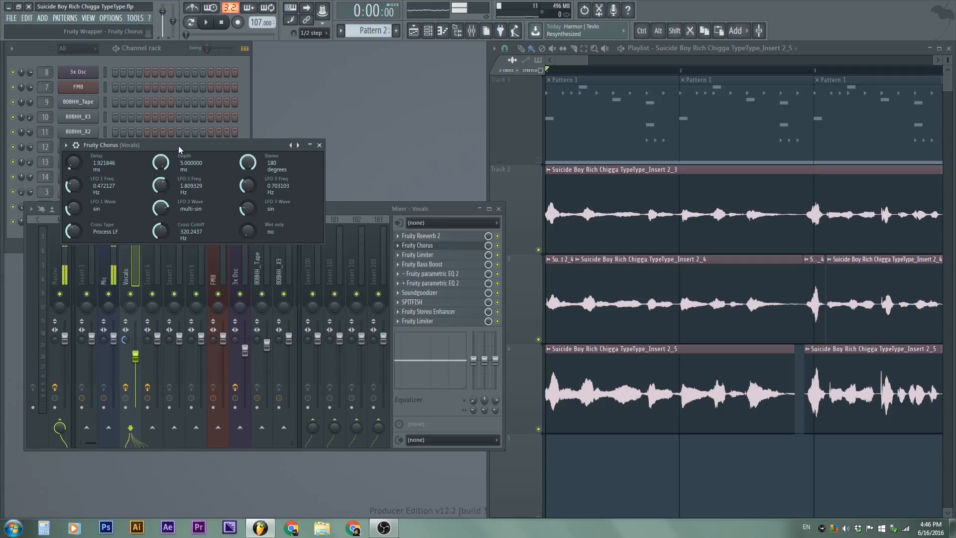
# - Try raising the Fruity Chorus delay to 30 ms while playing the vocals
pyautogui.moveTo(179, 146); pyautogui.dragTo(259, 154)
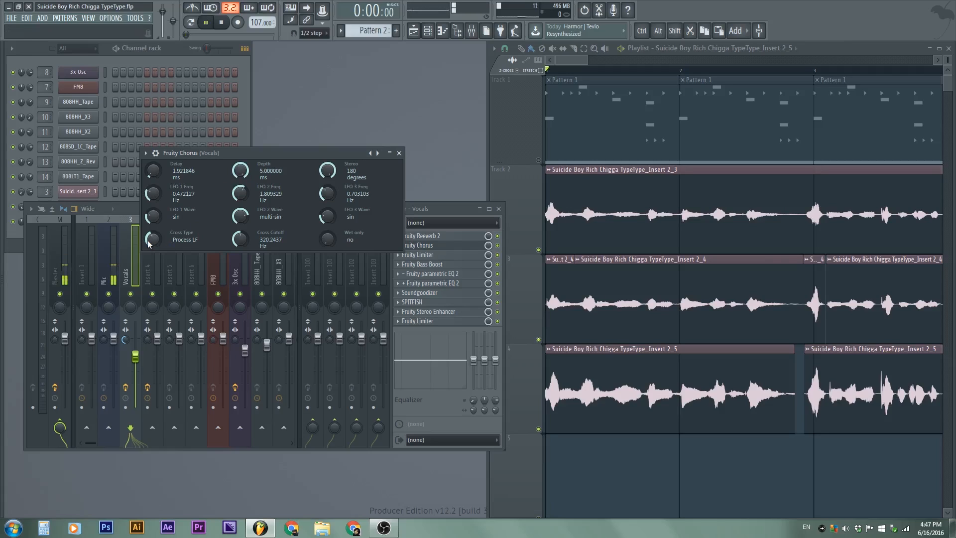
pyautogui.moveTo(148, 242)
pyautogui.mouseDown()
pyautogui.moveTo(148, 264)
pyautogui.moveTo(152, 230)
pyautogui.mouseUp()
pyautogui.press('space')
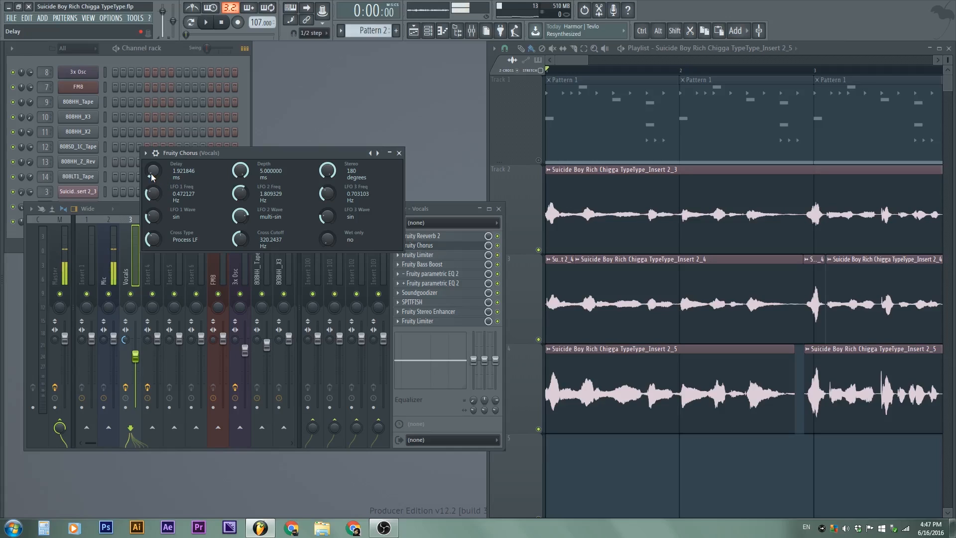
pyautogui.press('space')
pyautogui.moveTo(152, 174); pyautogui.dragTo(151, 173)
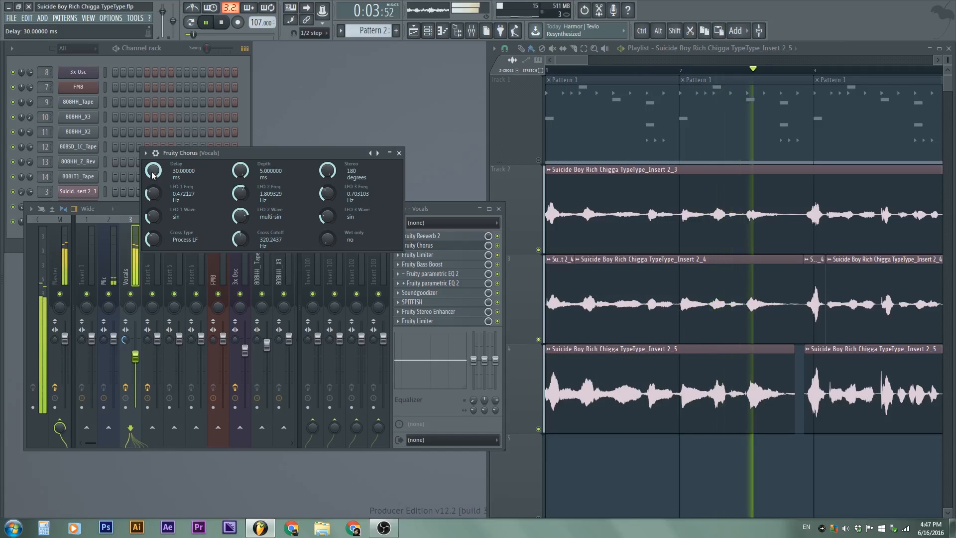
pyautogui.press('space')
# - Set the Fruity Chorus delay to about 1.92 ms and close the effect
pyautogui.moveTo(153, 174); pyautogui.dragTo(153, 188)
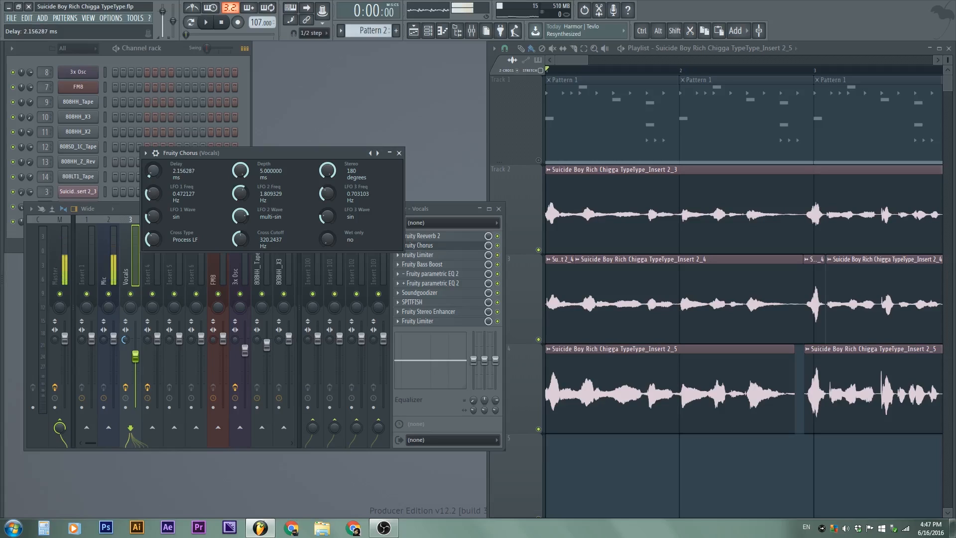
pyautogui.moveTo(153, 188); pyautogui.dragTo(153, 188)
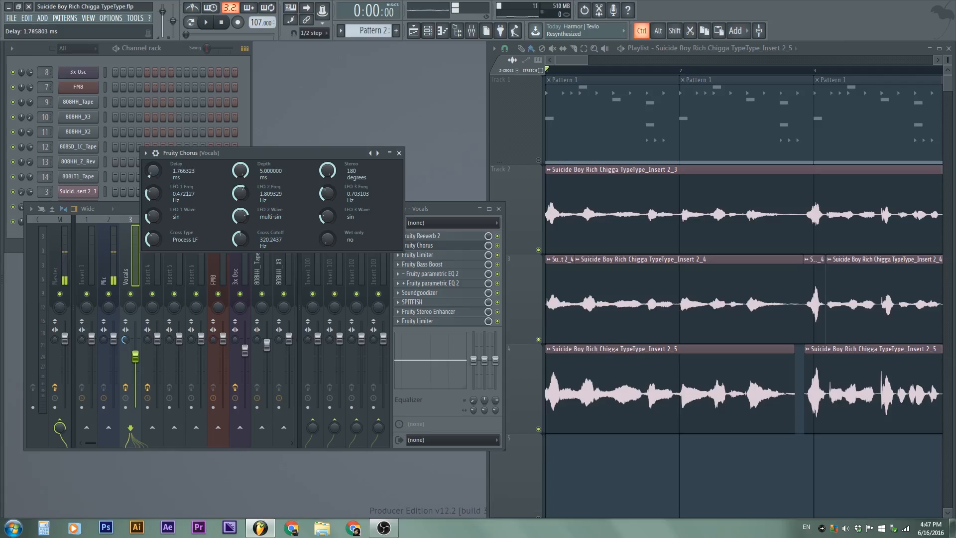
pyautogui.moveTo(153, 187); pyautogui.dragTo(153, 189)
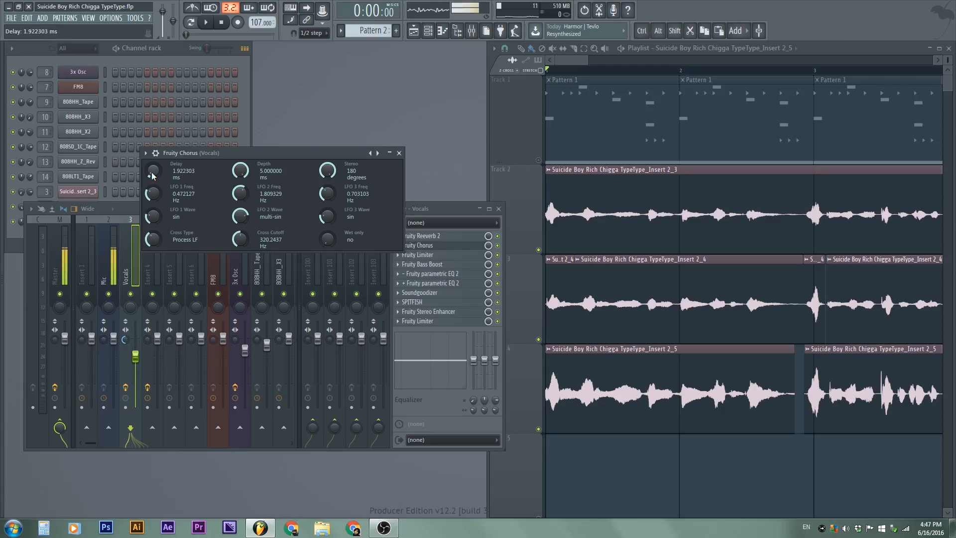
pyautogui.click(400, 153)
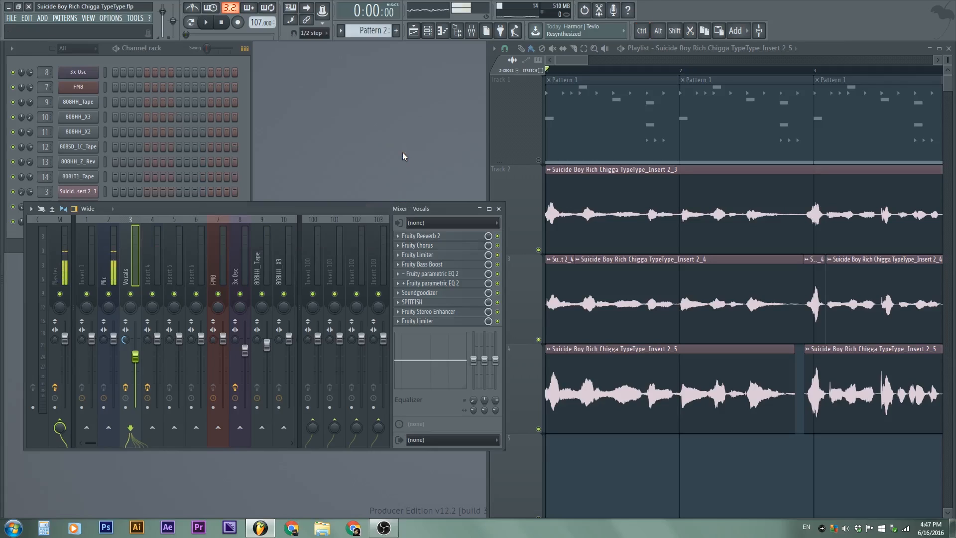
# - Open the first Fruity Limiter on the Vocals track, play the takes and examine its compressor threshold on the waveform display
pyautogui.click(418, 254)
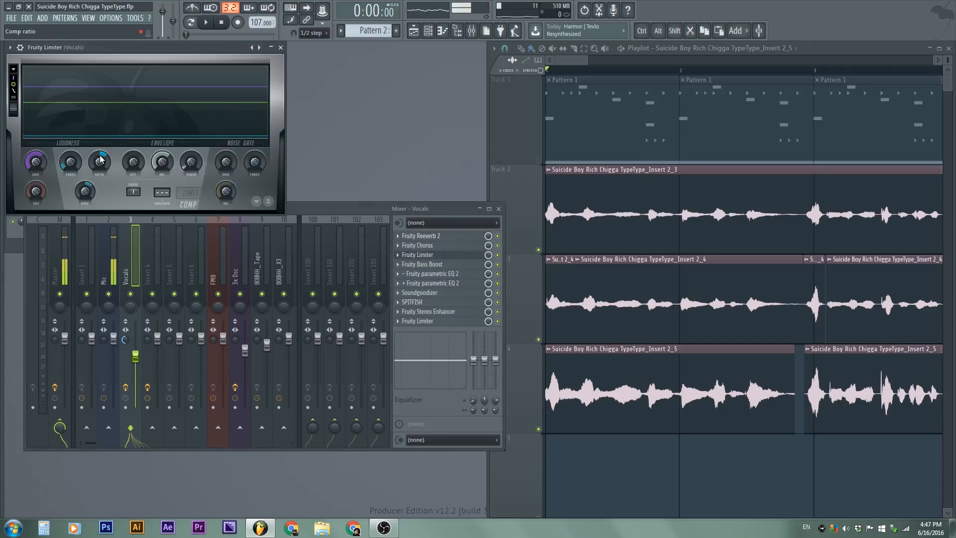
pyautogui.press('space')
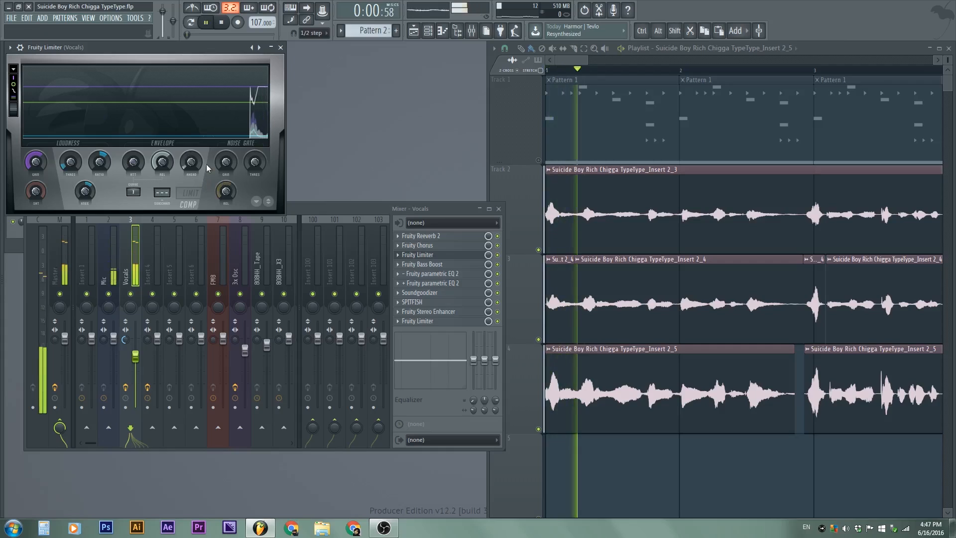
pyautogui.press('space')
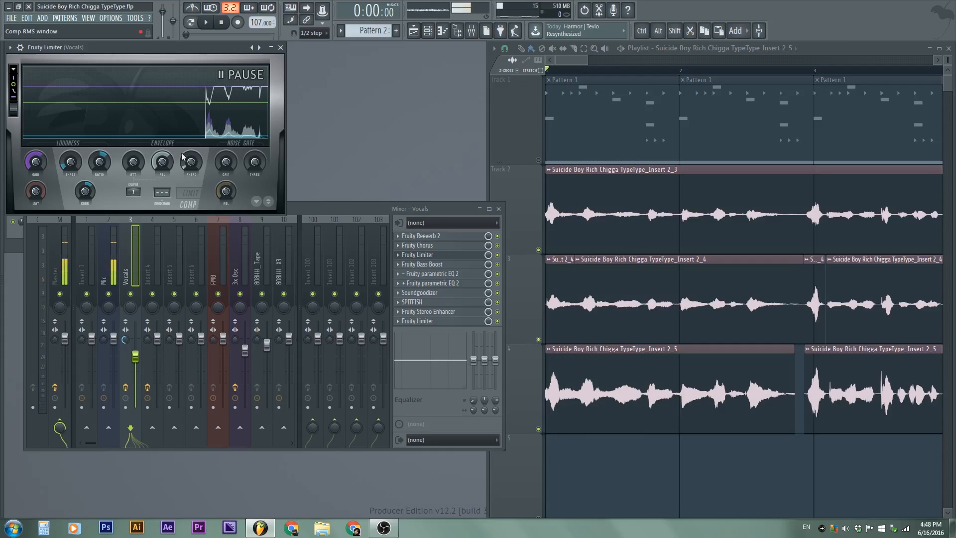
pyautogui.moveTo(73, 168); pyautogui.dragTo(222, 136)
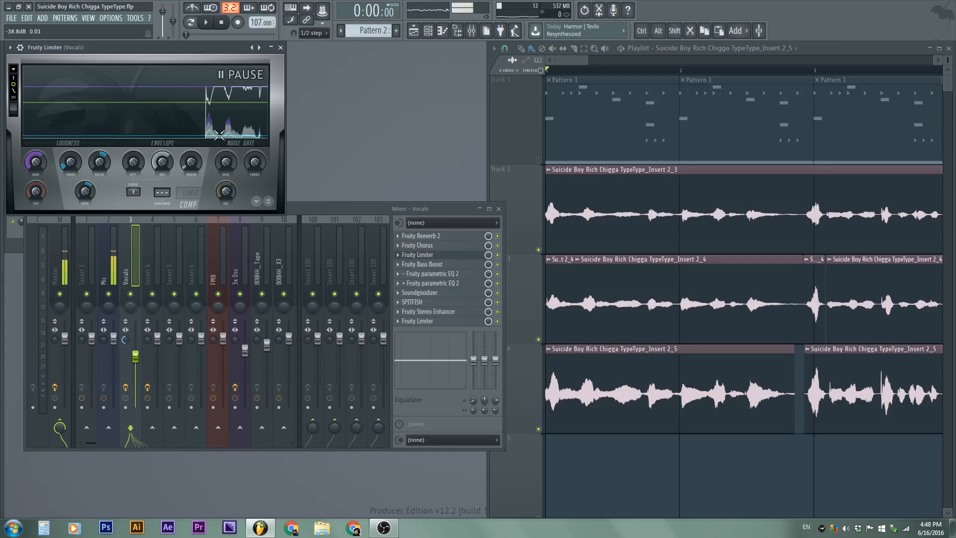
pyautogui.moveTo(70, 163); pyautogui.dragTo(70, 160)
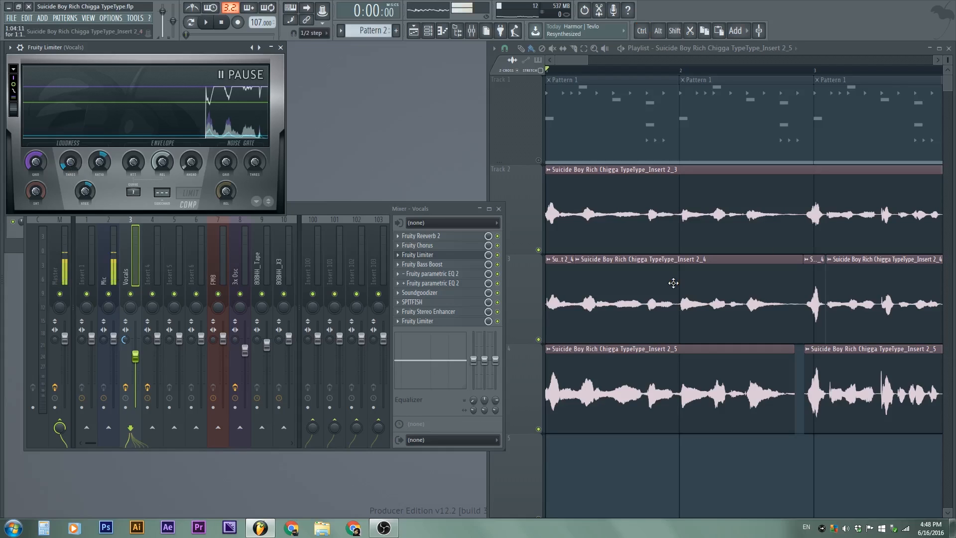
# - Set the playback position just before bar 3 and play the vocals to examine the limiter's compression and gain
pyautogui.keyDown('ctrl'); pyautogui.scroll(-5, 672, 281); pyautogui.keyUp('ctrl')
pyautogui.keyDown('ctrl'); pyautogui.scroll(5, 549, 201); pyautogui.keyUp('ctrl')
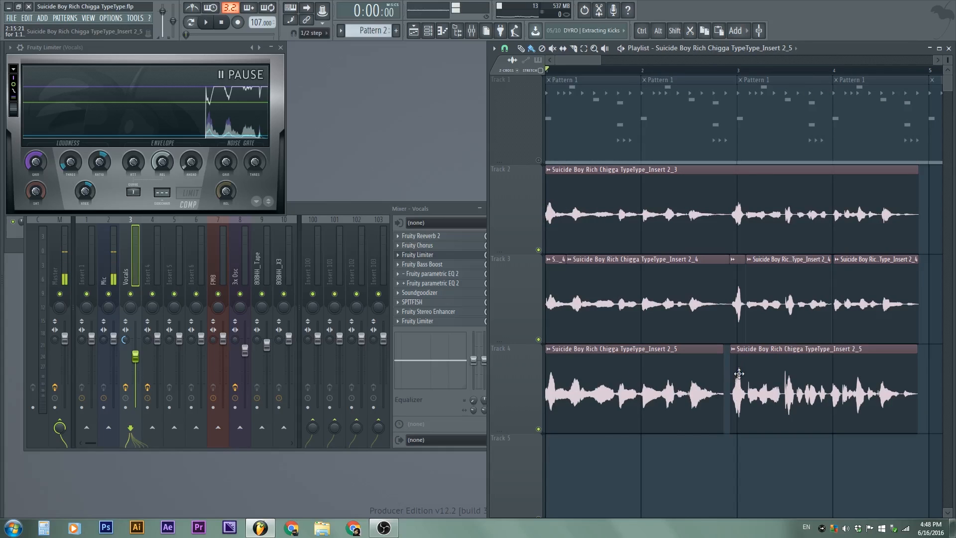
pyautogui.press('alt')
pyautogui.keyDown('alt'); pyautogui.click(723, 71); pyautogui.keyUp('alt')
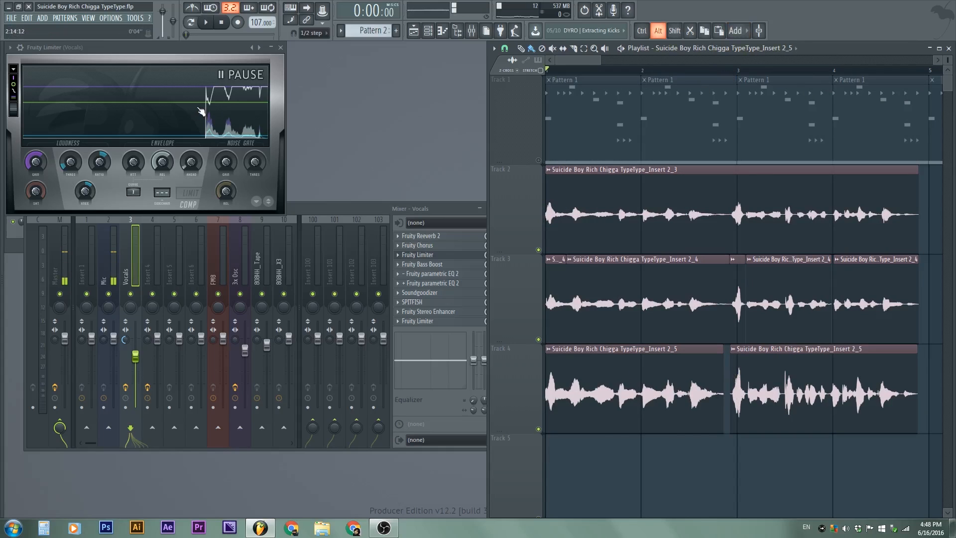
pyautogui.press('space')
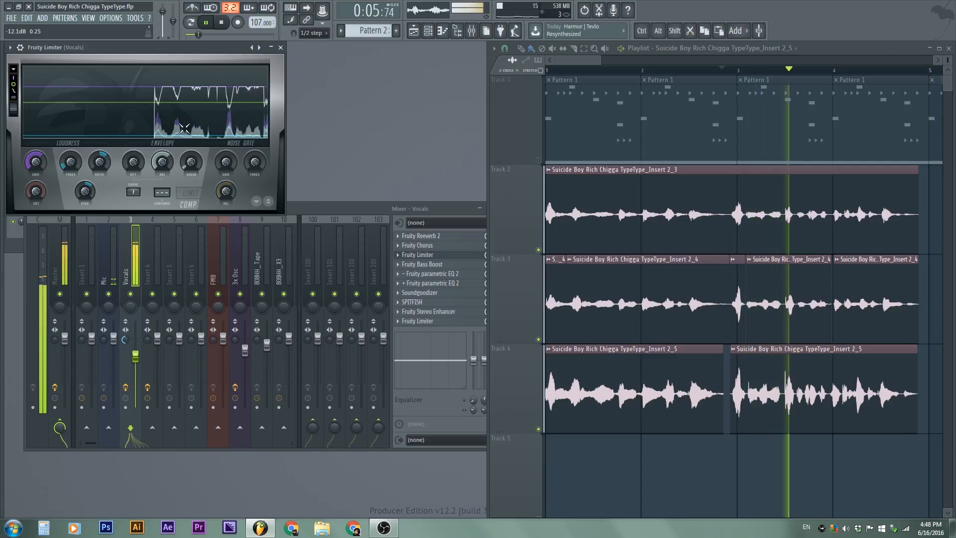
pyautogui.press('space')
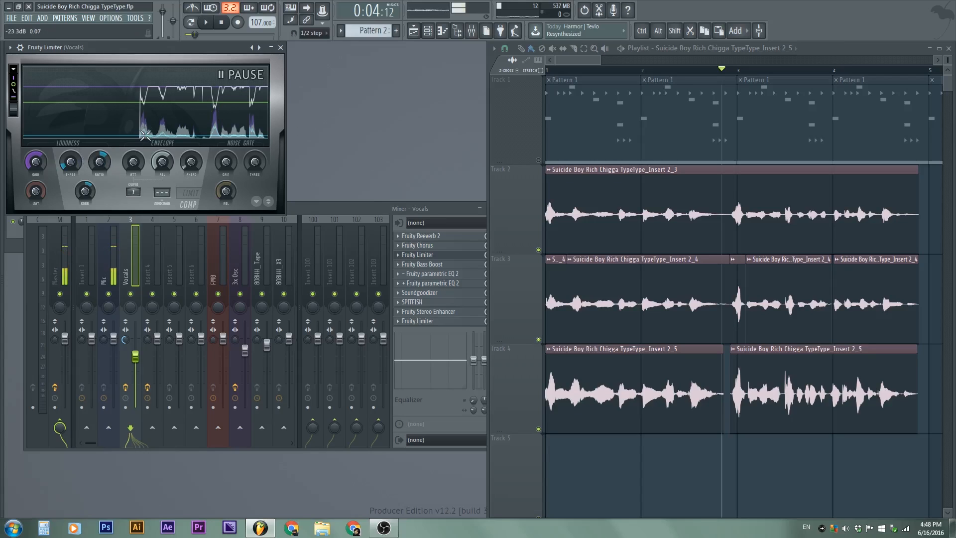
pyautogui.moveTo(28, 159); pyautogui.dragTo(42, 170)
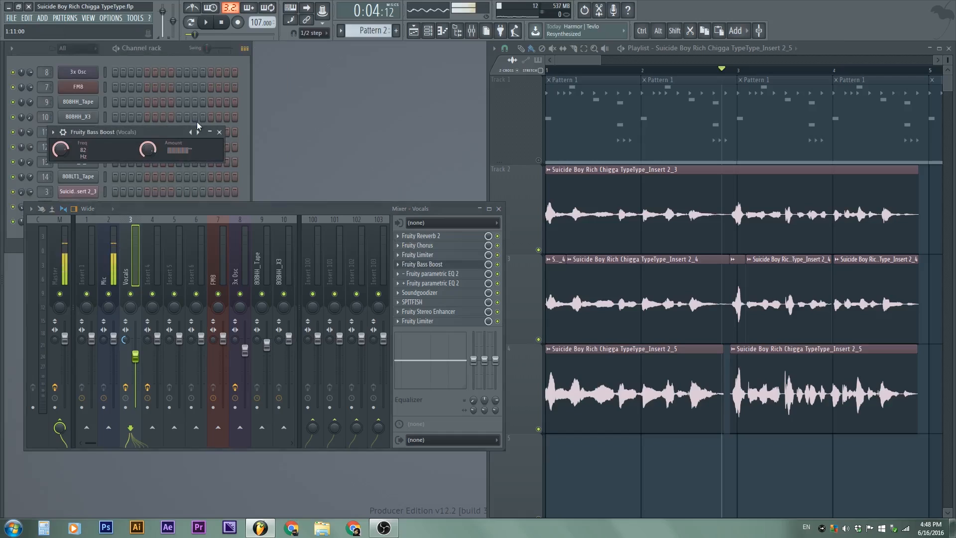
# - Review Fruity Bass Boost on the Vocals track, placing it just above the mixer, and play the vocals through it
pyautogui.moveTo(148, 132); pyautogui.dragTo(353, 172)
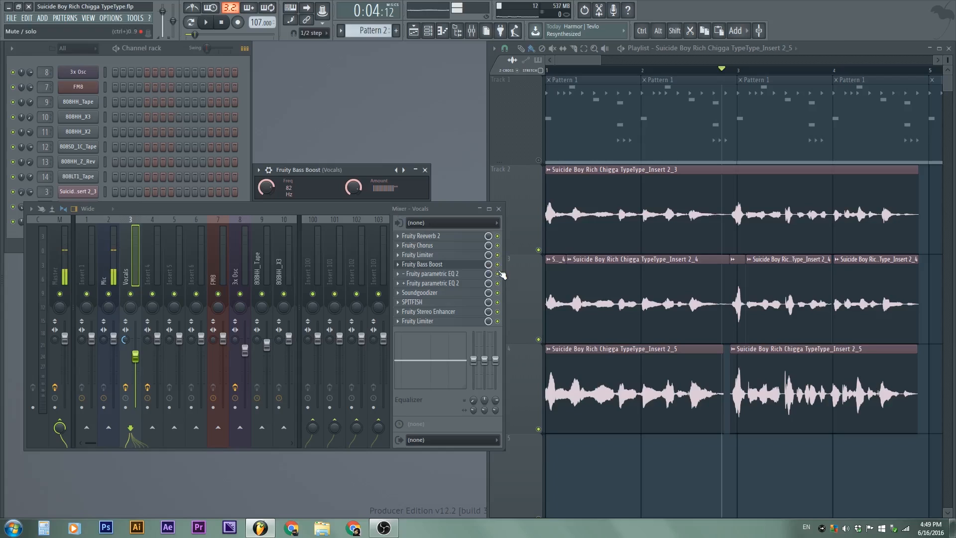
pyautogui.press('space')
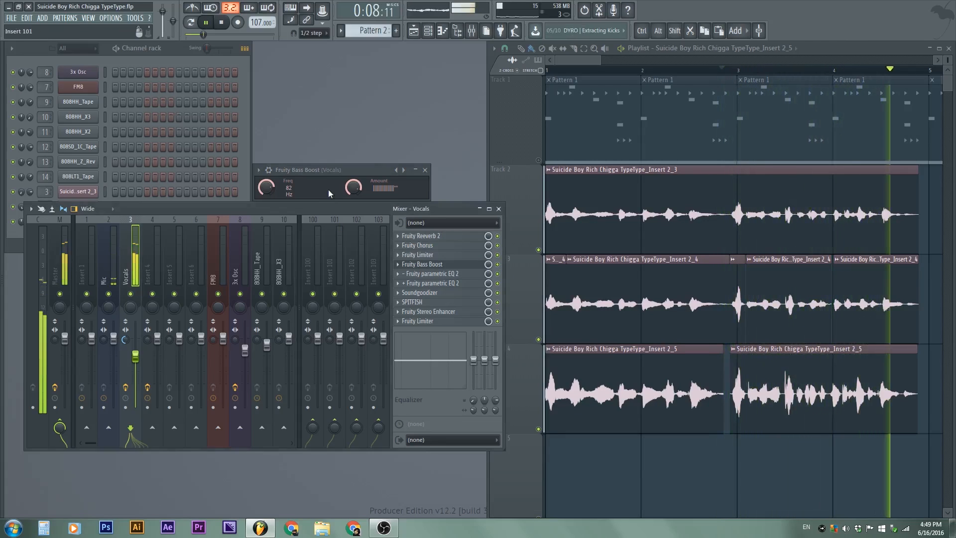
pyautogui.press('space')
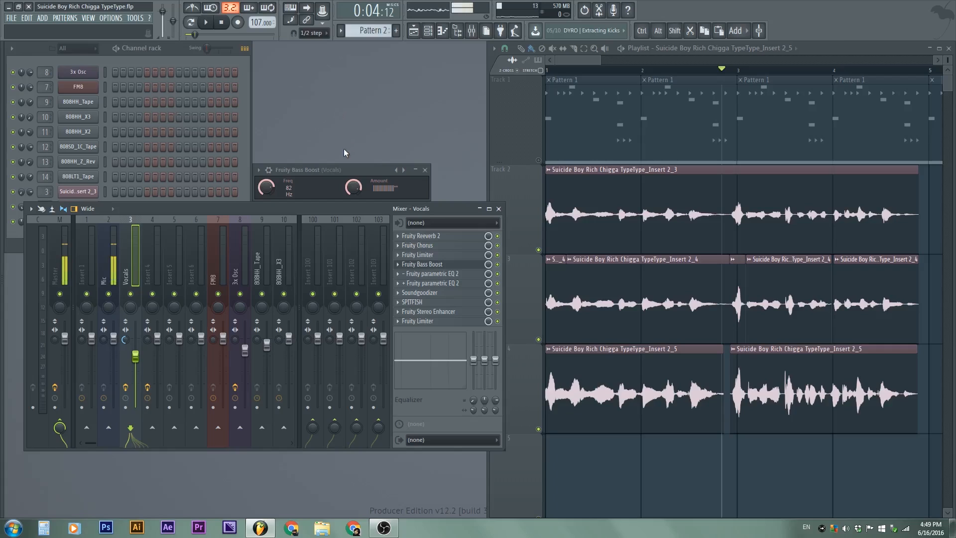
# - Shift the low-cut band of the "- Fruity parametric EQ 2" slightly lower, checking Fruity Bass Boost's frequency against it
pyautogui.click(442, 265)
pyautogui.click(442, 274)
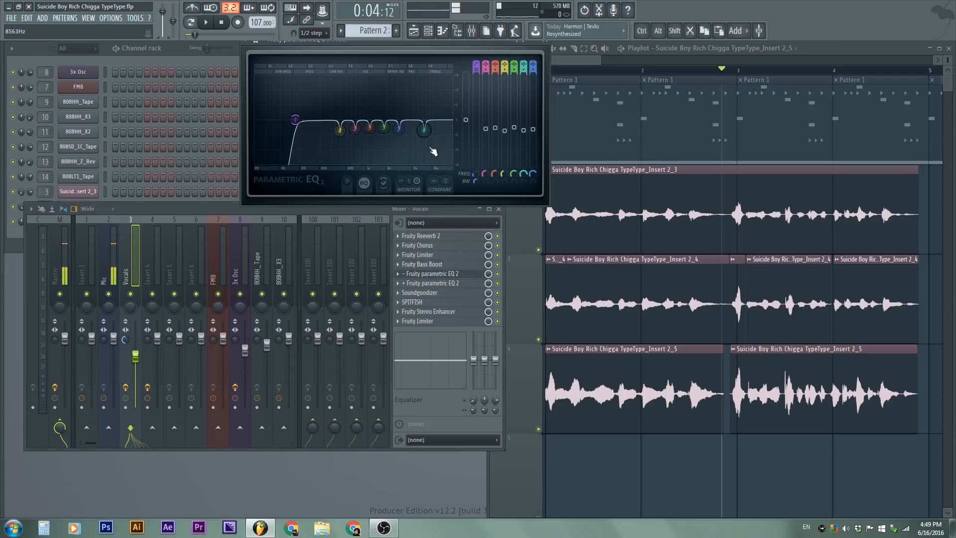
pyautogui.moveTo(295, 119)
pyautogui.mouseDown()
pyautogui.moveTo(305, 120)
pyautogui.moveTo(294, 119)
pyautogui.mouseUp()
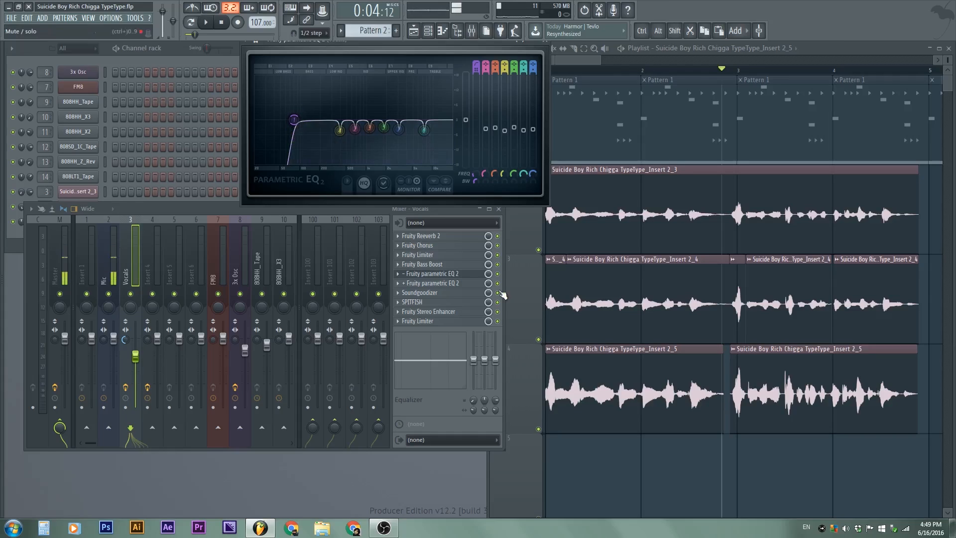
pyautogui.click(438, 265)
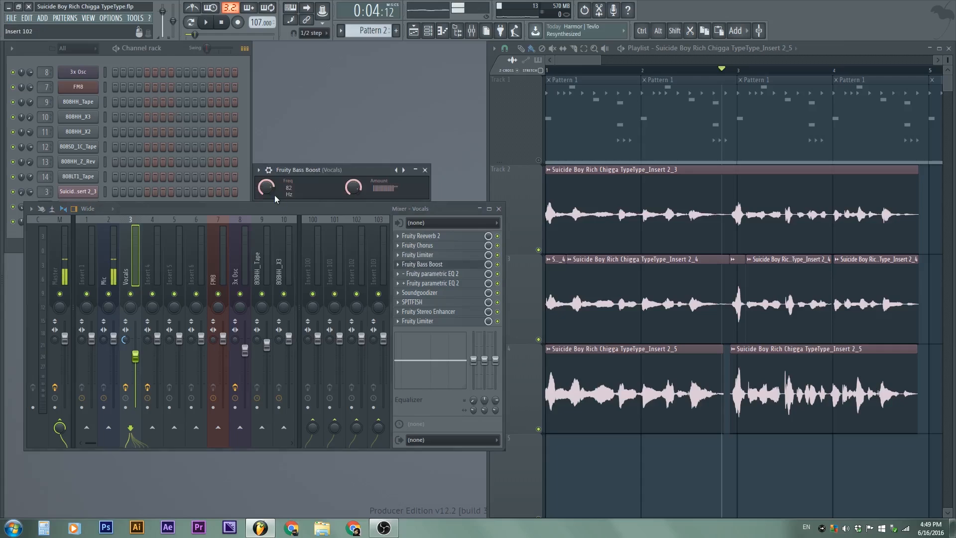
pyautogui.click(423, 265)
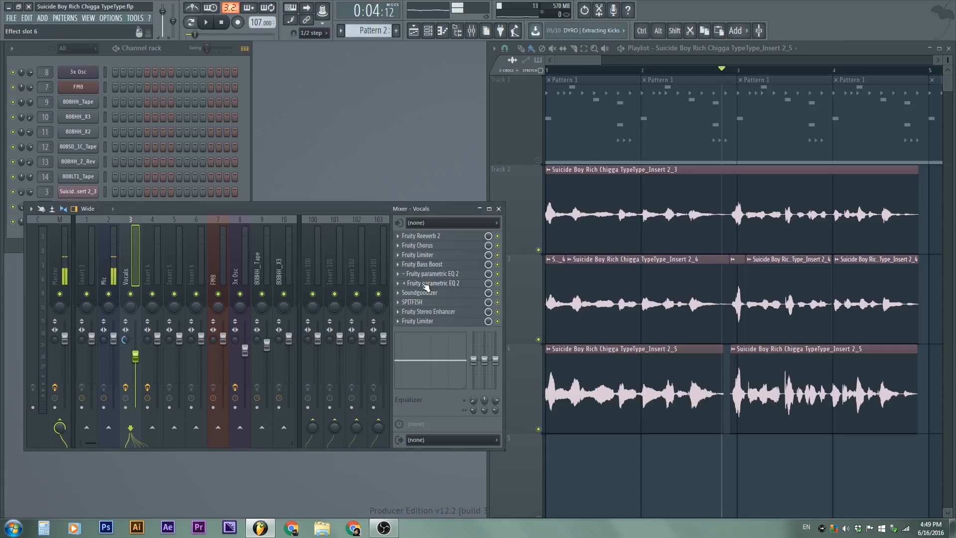
pyautogui.click(425, 283)
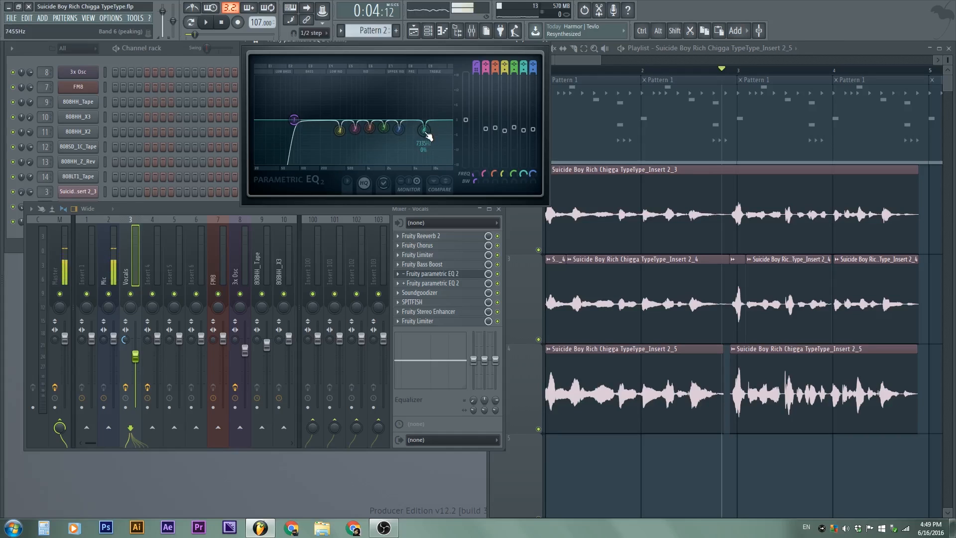
# - Test EQ band 6 with an 18 dB boost at 7335 Hz during playback, return it to a slight cut and close the EQ
pyautogui.press('space')
pyautogui.moveTo(423, 142); pyautogui.dragTo(424, 76)
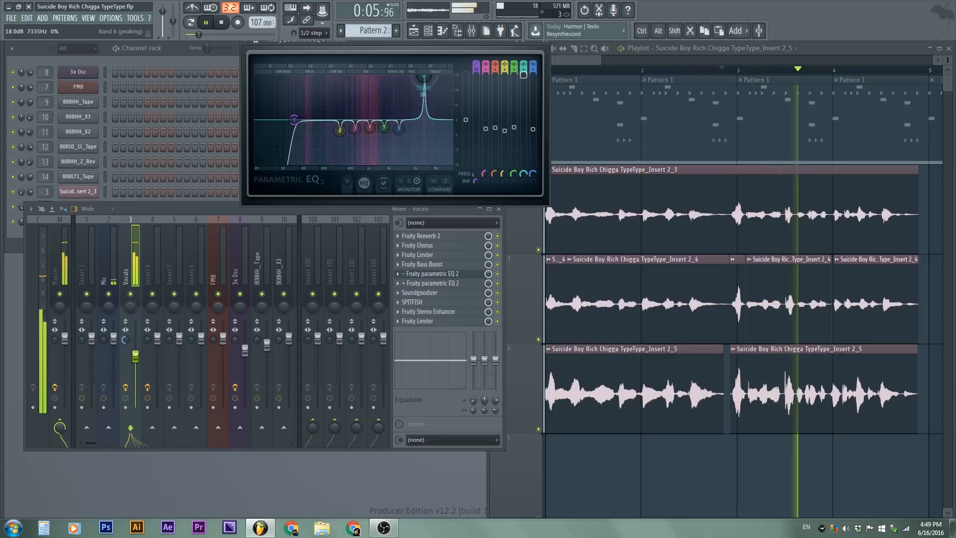
pyautogui.press('space')
pyautogui.moveTo(424, 76); pyautogui.dragTo(424, 129)
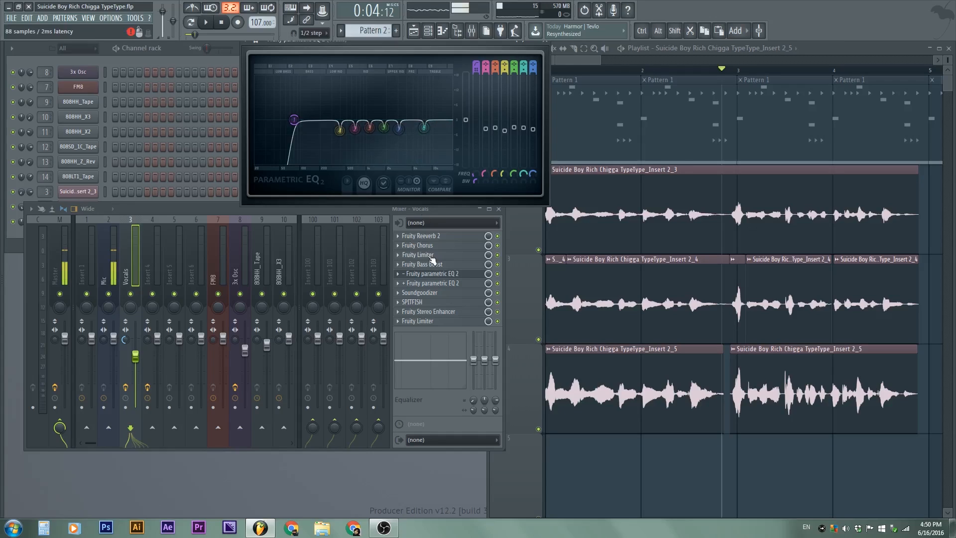
pyautogui.click(437, 274)
# - Open the "+ Fruity parametric EQ 2" on the Vocals track, examine its boost curve and close it
pyautogui.click(444, 283)
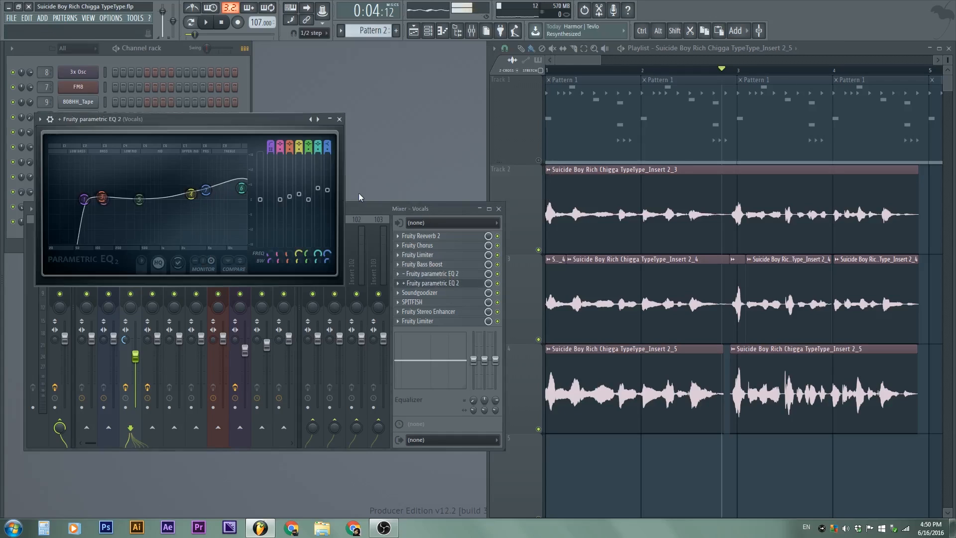
pyautogui.moveTo(212, 128); pyautogui.dragTo(340, 90)
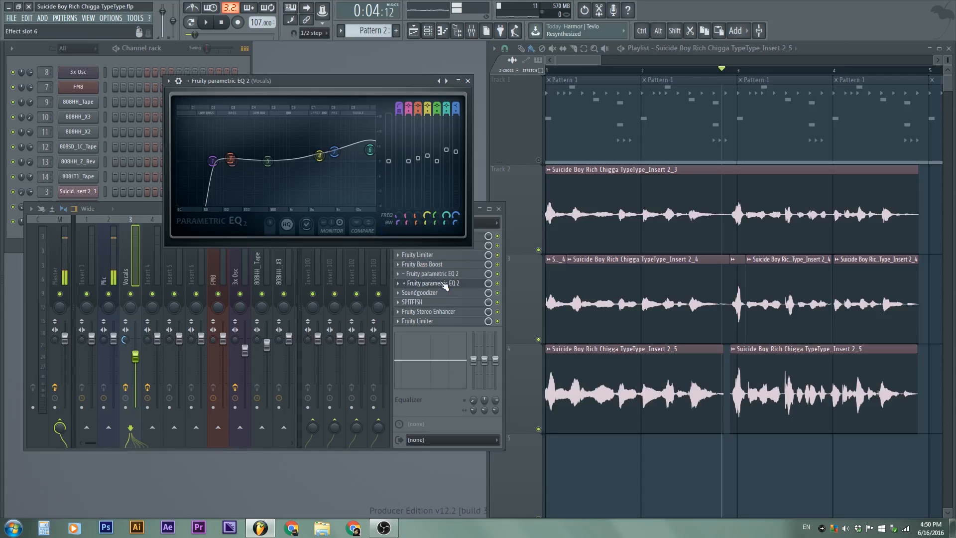
pyautogui.click(445, 285)
# - Play the vocals briefly and open Soundgoodizer on the Vocals track, placing it above the mixer
pyautogui.press('space')
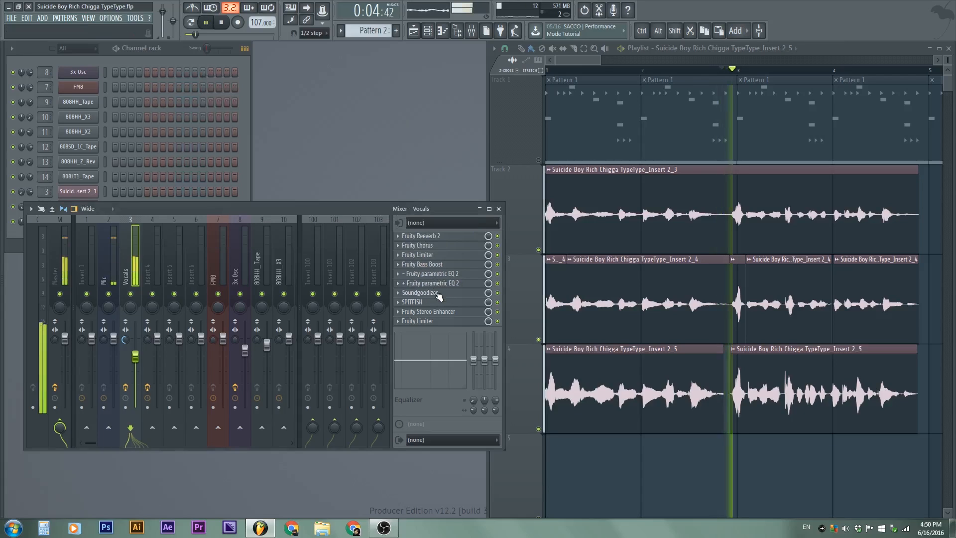
pyautogui.click(438, 295)
pyautogui.press('space')
pyautogui.moveTo(135, 173); pyautogui.dragTo(302, 52)
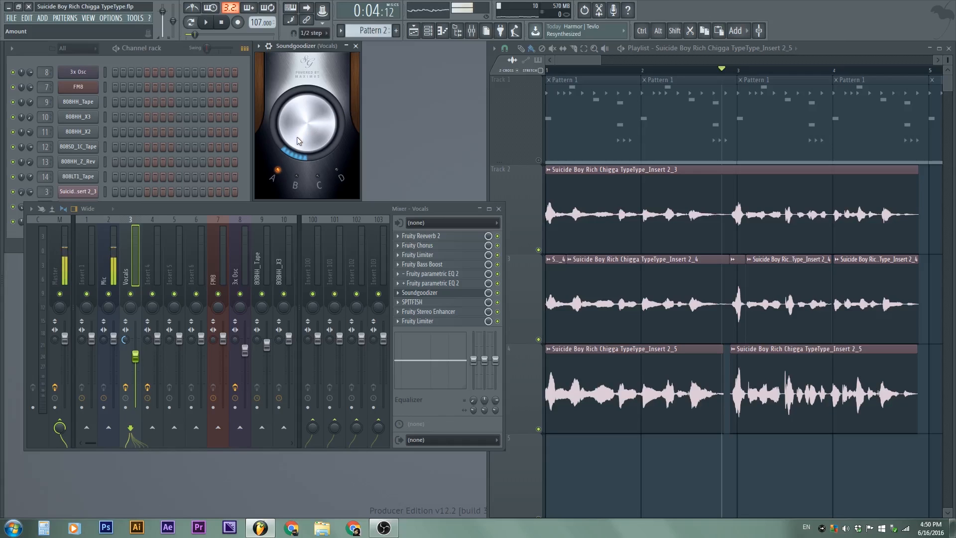
# - Raise the Soundgoodizer amount to maximum in mode A and lower the Vocals fader slightly during playback
pyautogui.press('space')
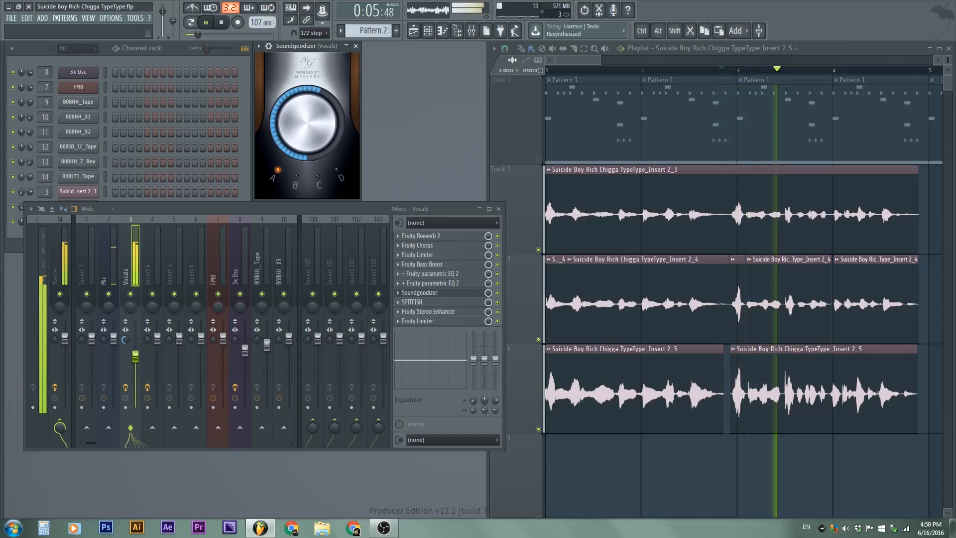
pyautogui.moveTo(141, 356); pyautogui.dragTo(141, 367)
pyautogui.press('space')
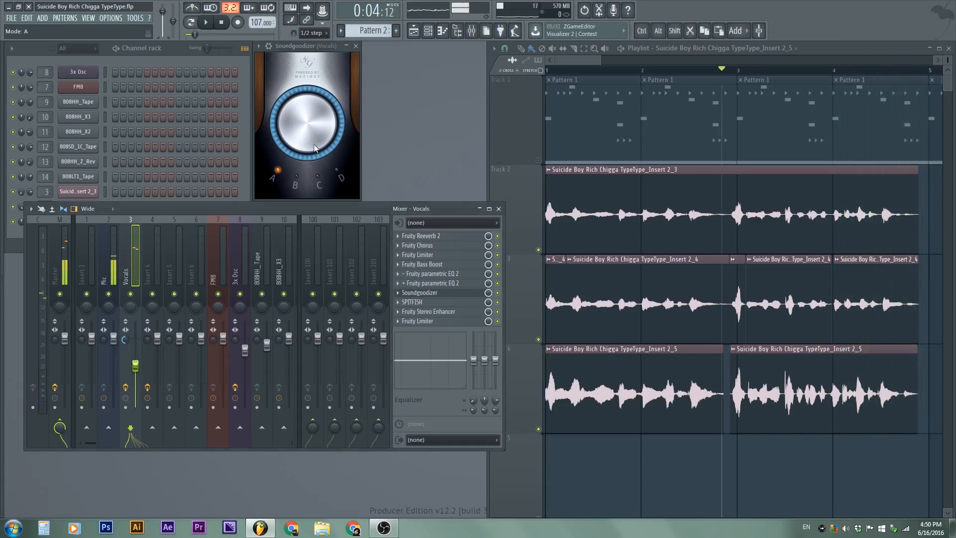
# - Move the playback position to the start of the playlist and play the vocals through Soundgoodizer
pyautogui.click(548, 71)
pyautogui.press('space')
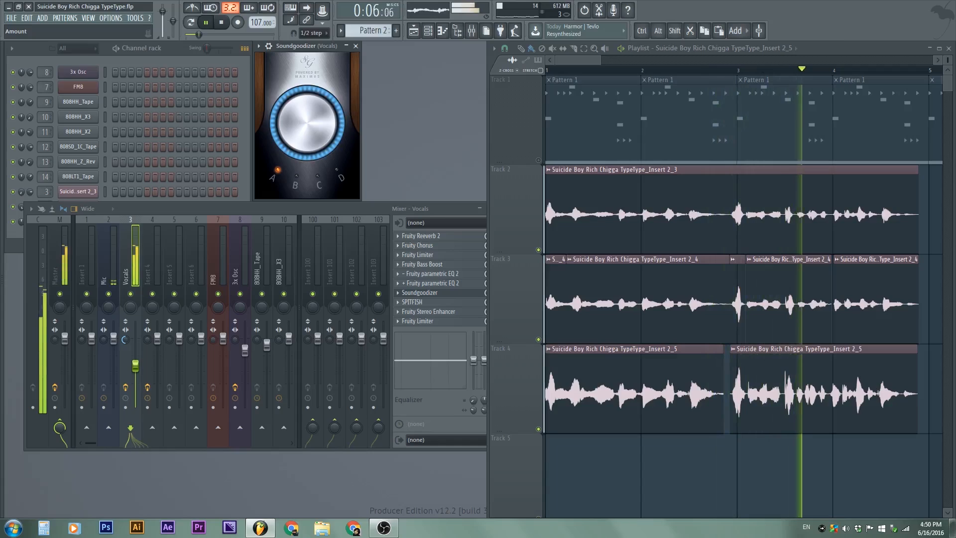
pyautogui.press('space')
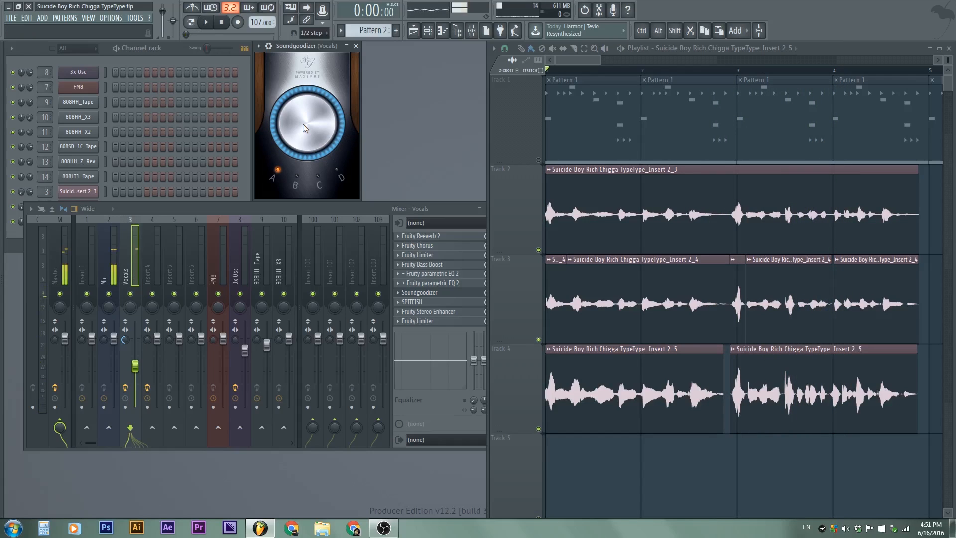
# - Set the Soundgoodizer amount to roughly three quarters, readjust the Vocals fader and play the vocals briefly
pyautogui.moveTo(303, 127); pyautogui.dragTo(303, 133)
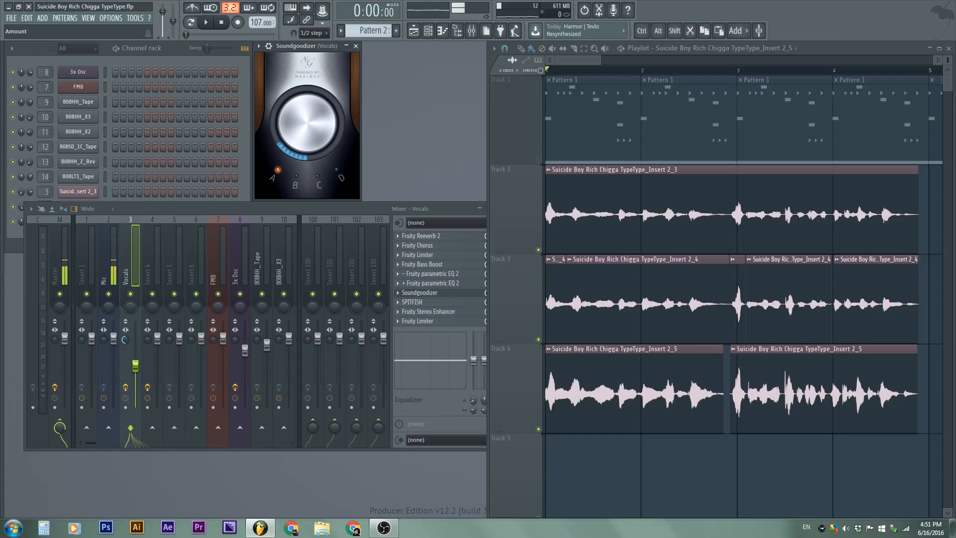
pyautogui.moveTo(135, 366); pyautogui.dragTo(135, 359)
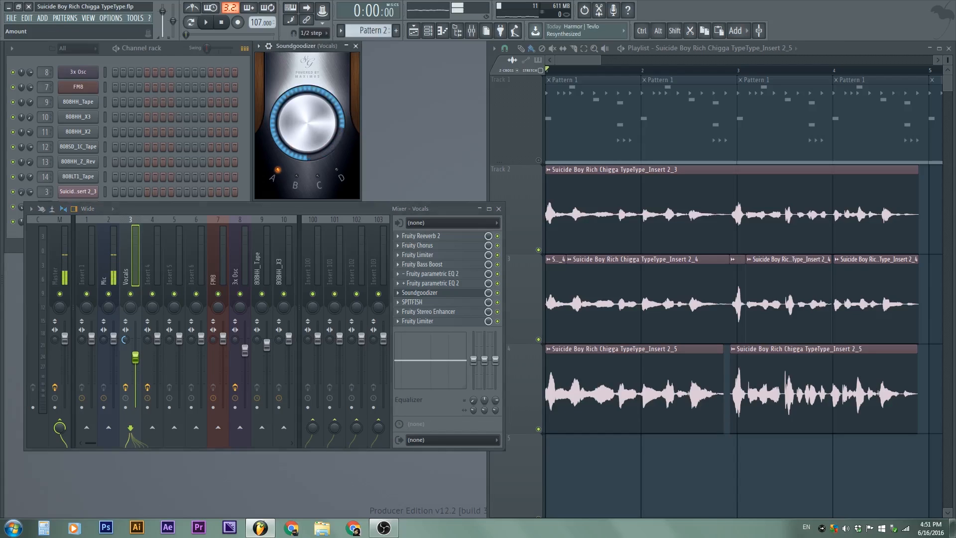
pyautogui.moveTo(135, 357); pyautogui.dragTo(135, 363)
pyautogui.press('space')
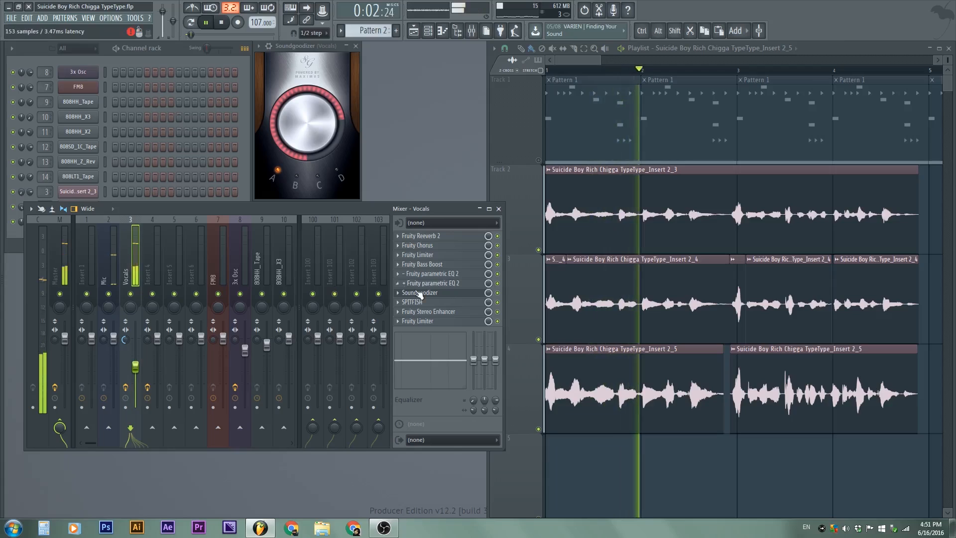
pyautogui.press('space')
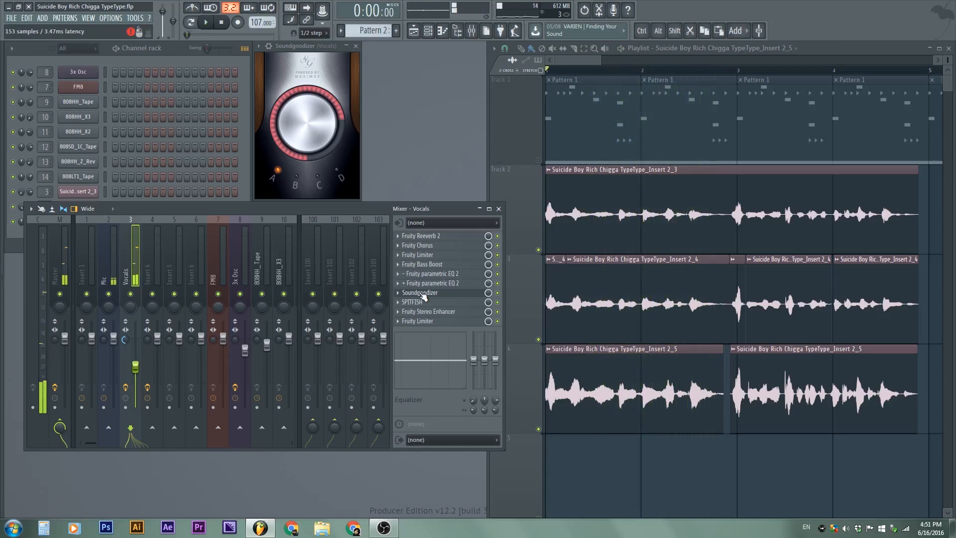
# - Close Soundgoodizer, open the SPITFISH de-esser on the Vocals track and place it above the mixer
pyautogui.click(424, 293)
pyautogui.click(451, 302)
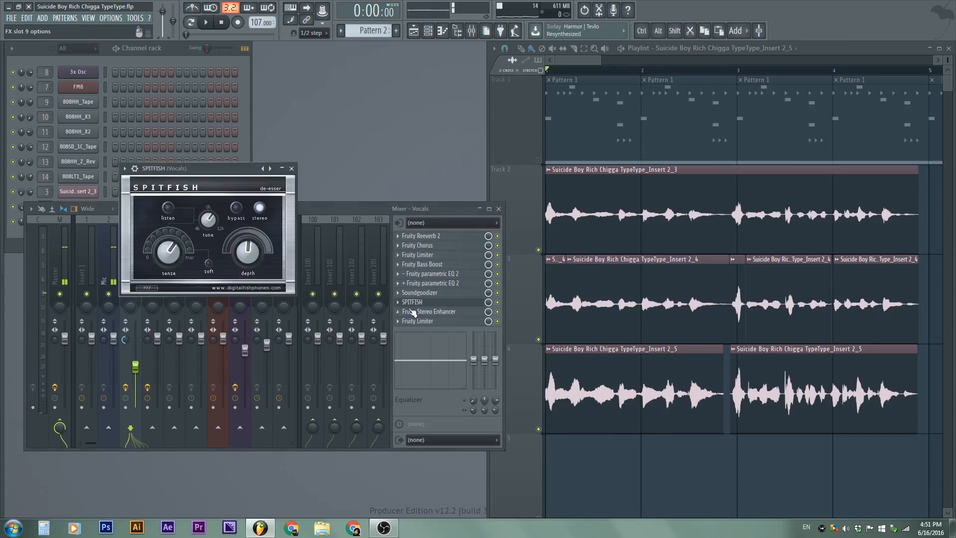
pyautogui.moveTo(190, 175); pyautogui.dragTo(329, 73)
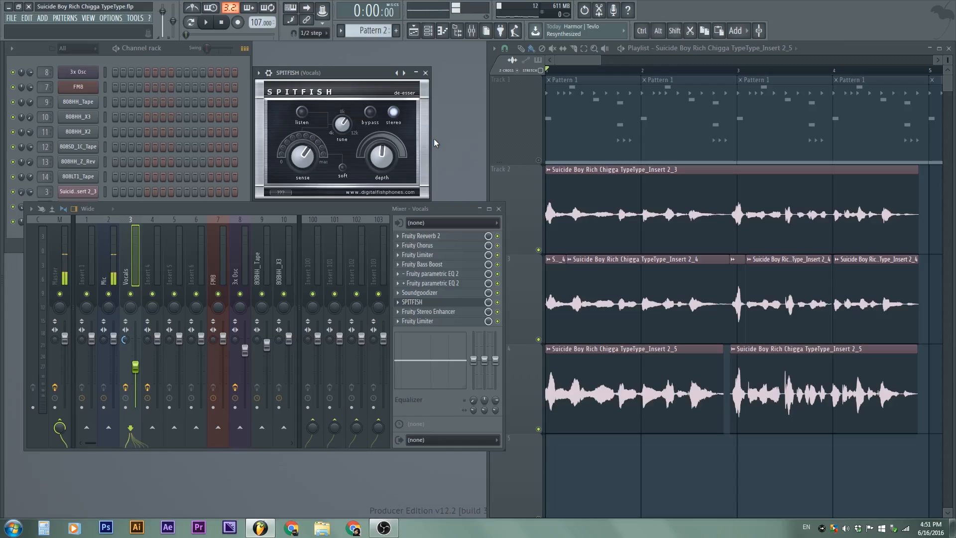
# - Turn on listen in SPITFISH and lower the mixer and plugin windows, keeping the Vocals track selected
pyautogui.click(302, 112)
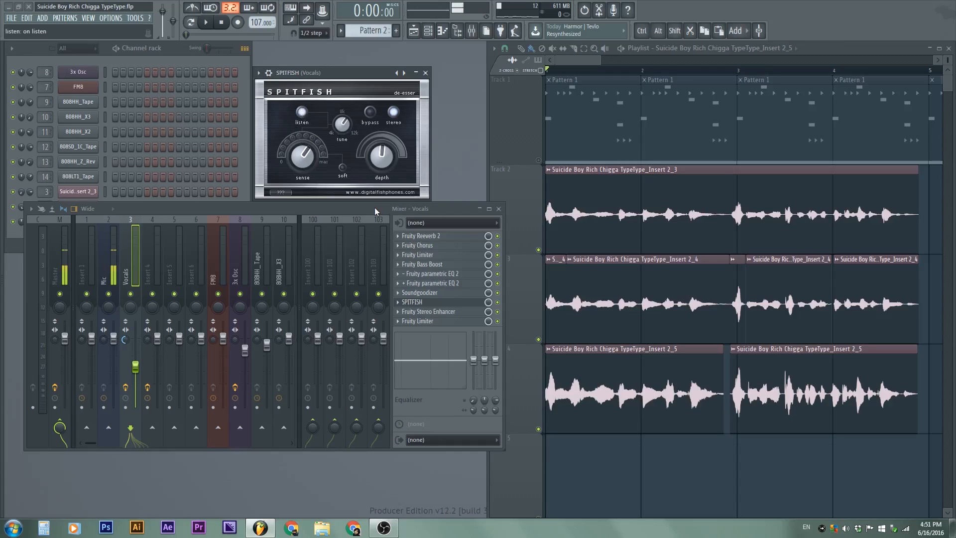
pyautogui.moveTo(369, 208); pyautogui.dragTo(353, 263)
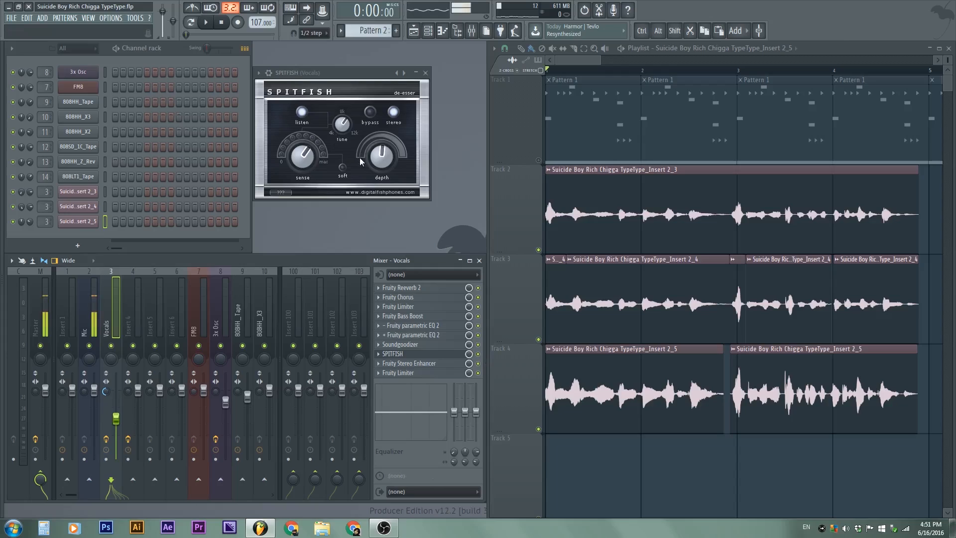
pyautogui.click(88, 322)
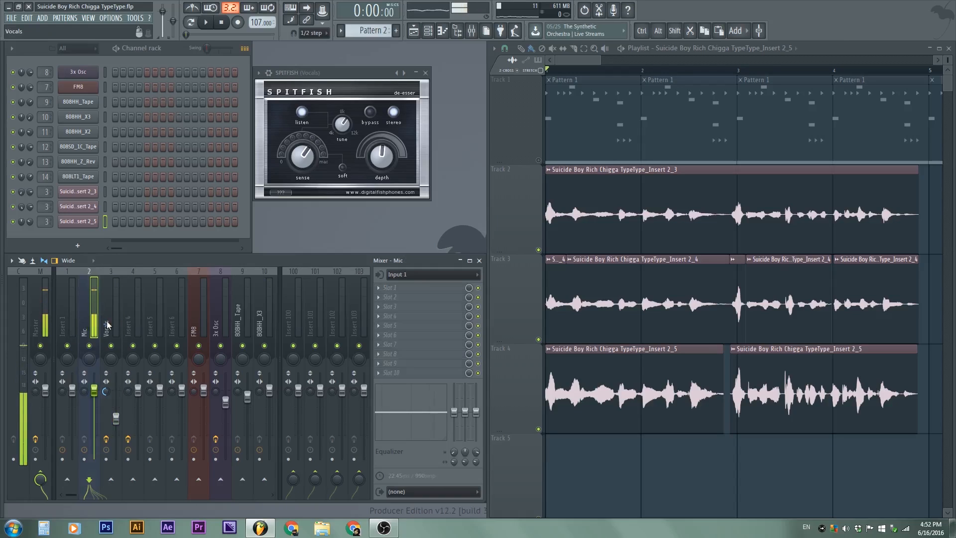
pyautogui.click(107, 325)
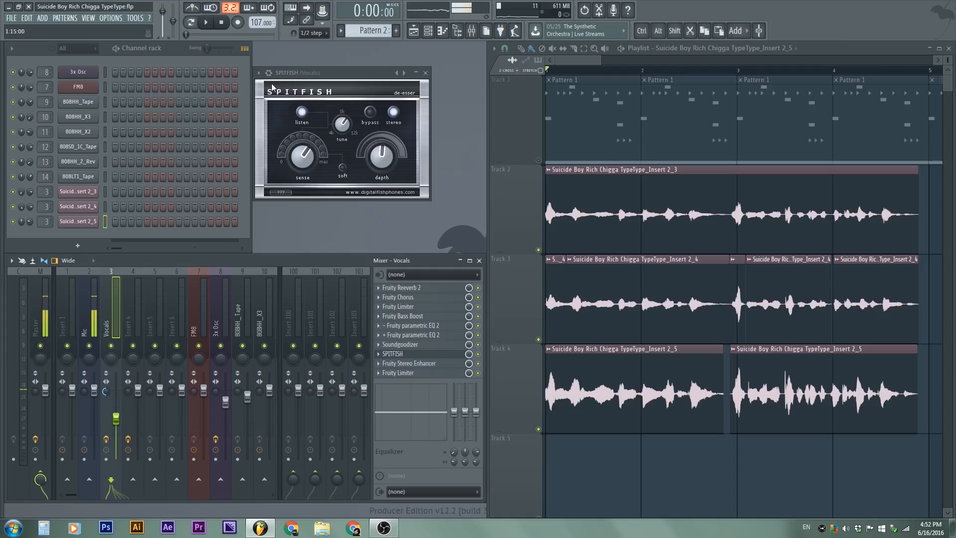
pyautogui.moveTo(330, 74); pyautogui.dragTo(327, 128)
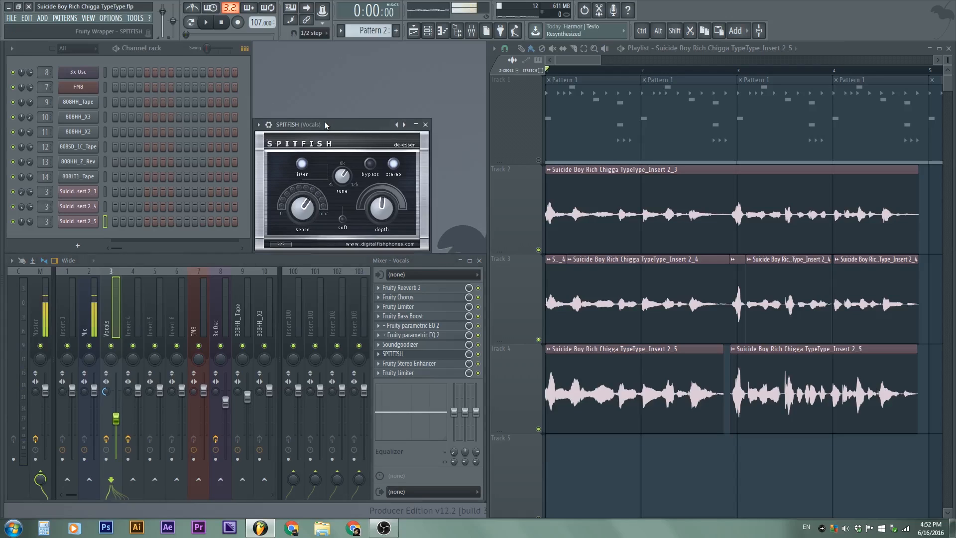
# - Play the vocals in listen mode and set the SPITFISH sense to 28
pyautogui.press('space')
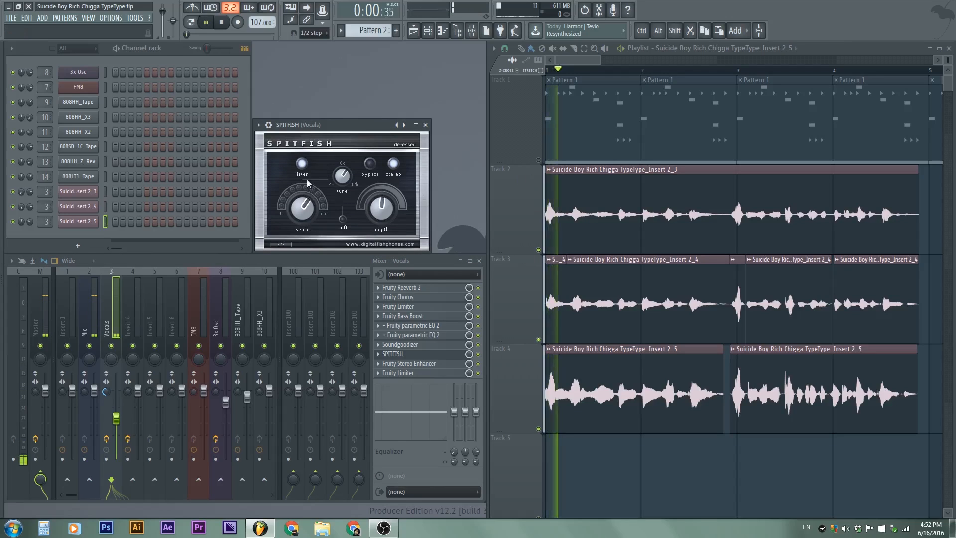
pyautogui.moveTo(313, 198); pyautogui.dragTo(305, 195)
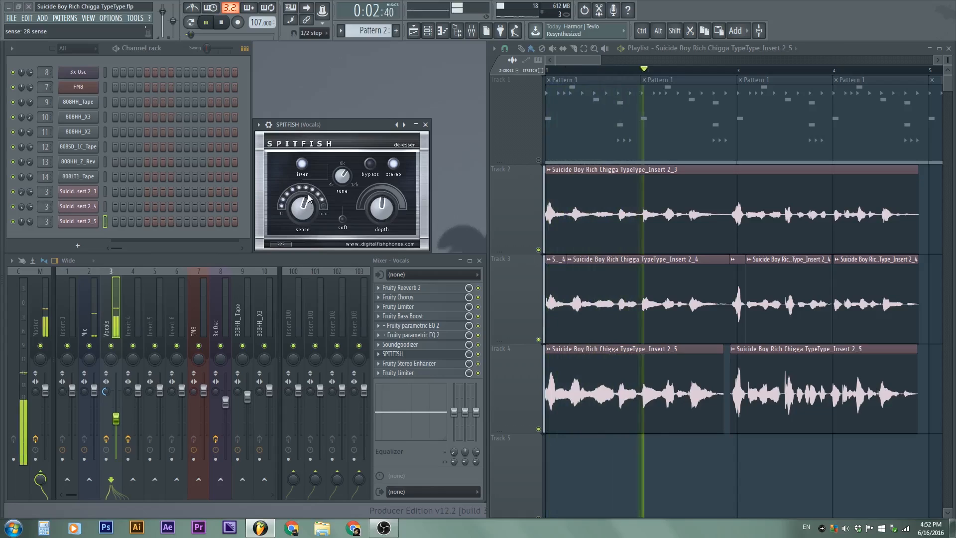
pyautogui.press('space')
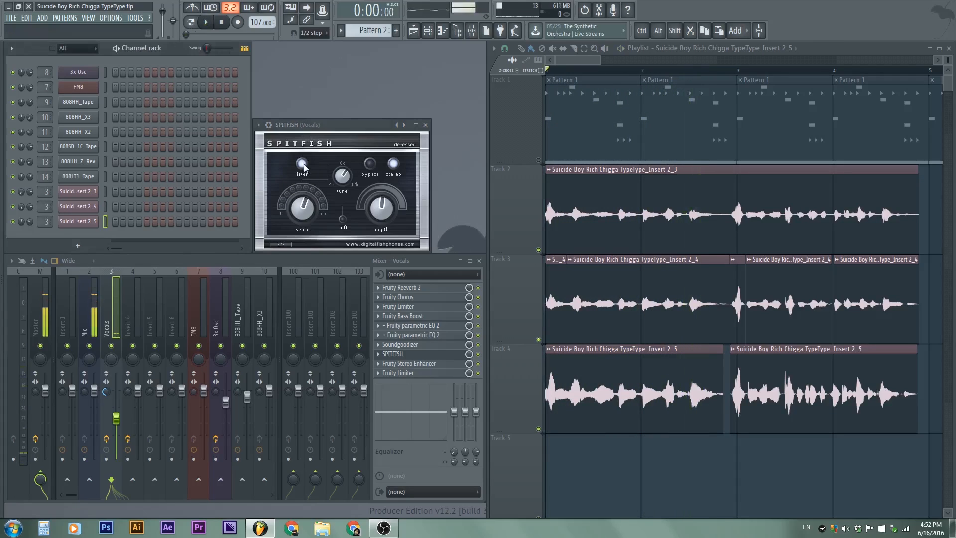
# - Turn off listen in SPITFISH and play the de-essed vocals
pyautogui.click(302, 165)
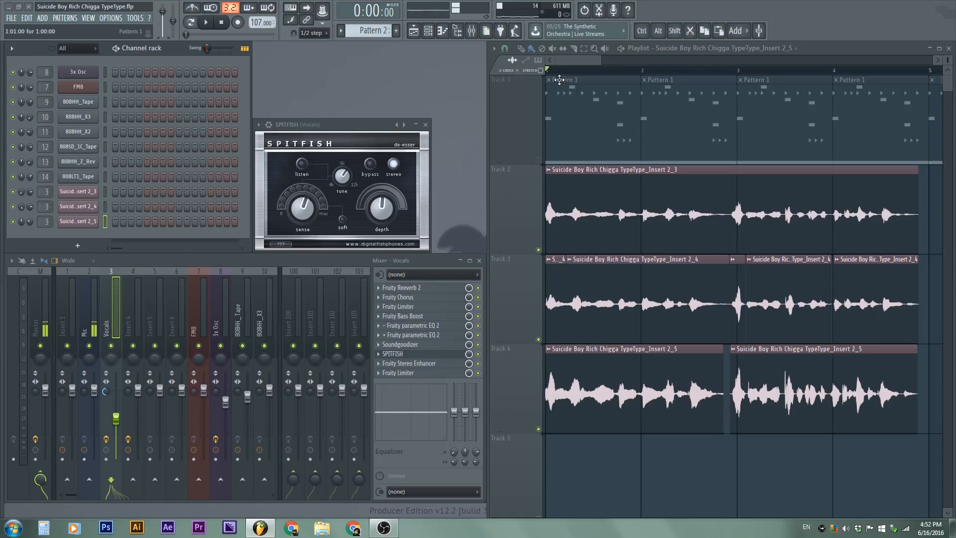
pyautogui.press('space')
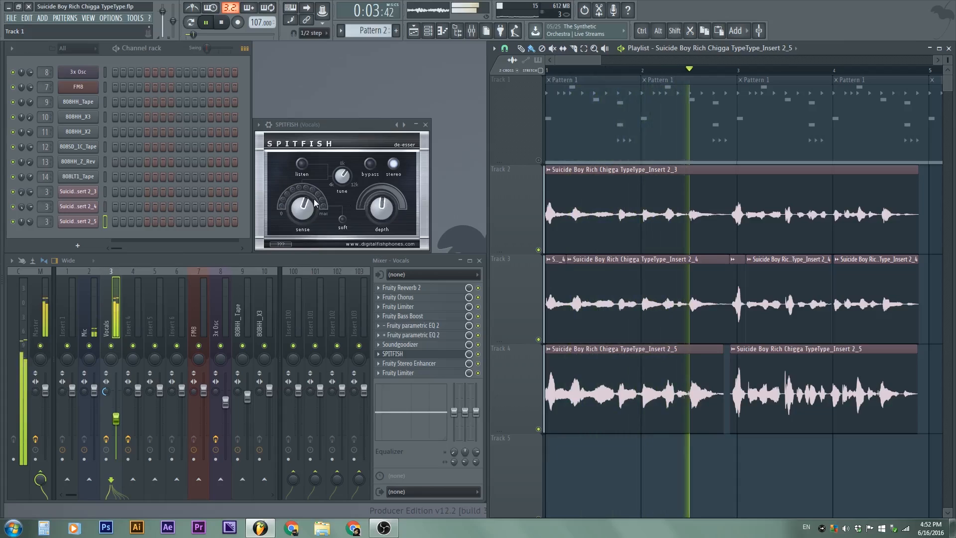
pyautogui.press('space')
# - Close SPITFISH, open Fruity Stereo Enhancer on the Vocals track and play the vocals through it
pyautogui.click(438, 354)
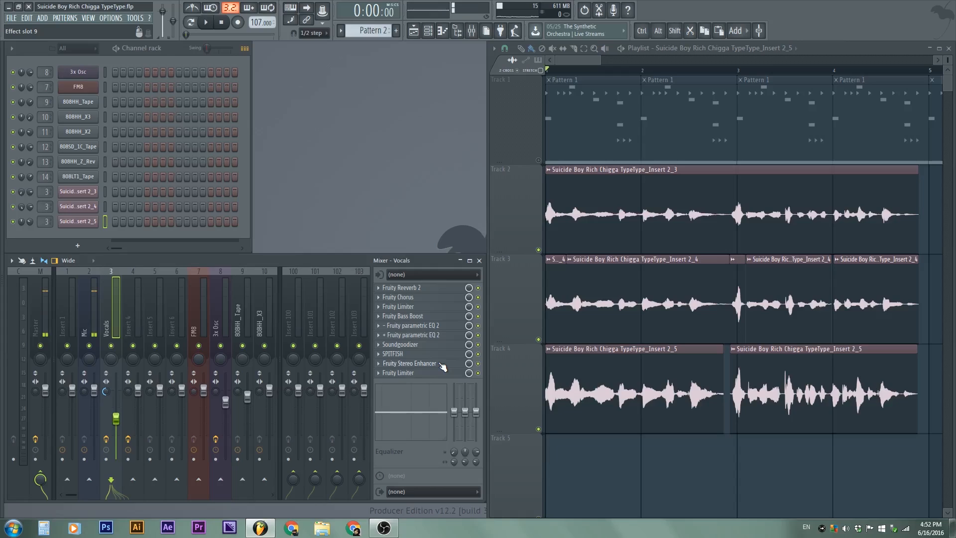
pyautogui.click(441, 364)
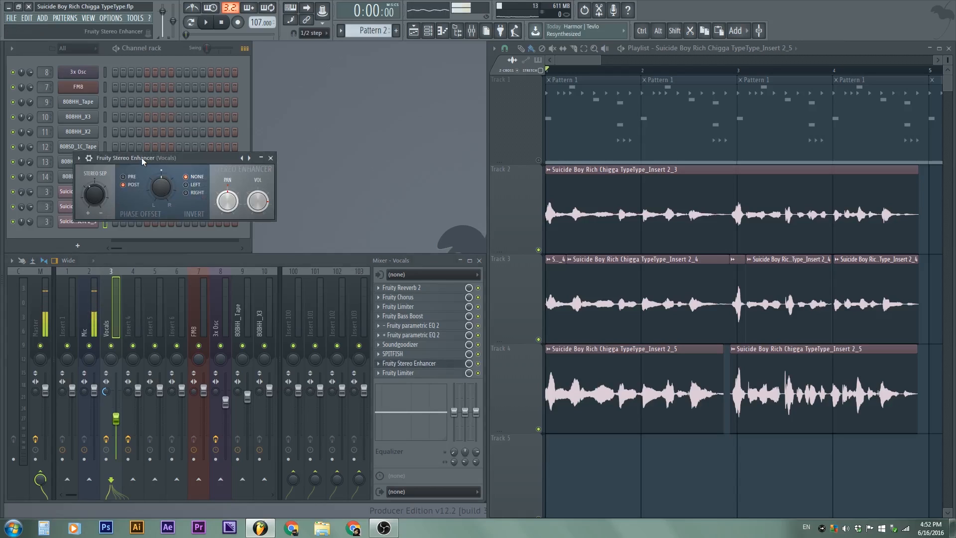
pyautogui.moveTo(141, 157); pyautogui.dragTo(321, 187)
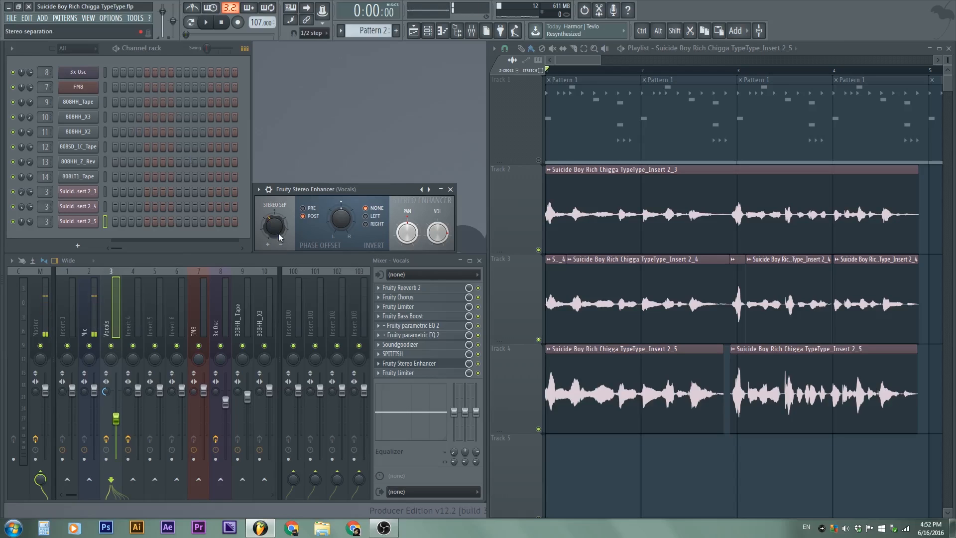
pyautogui.press('space')
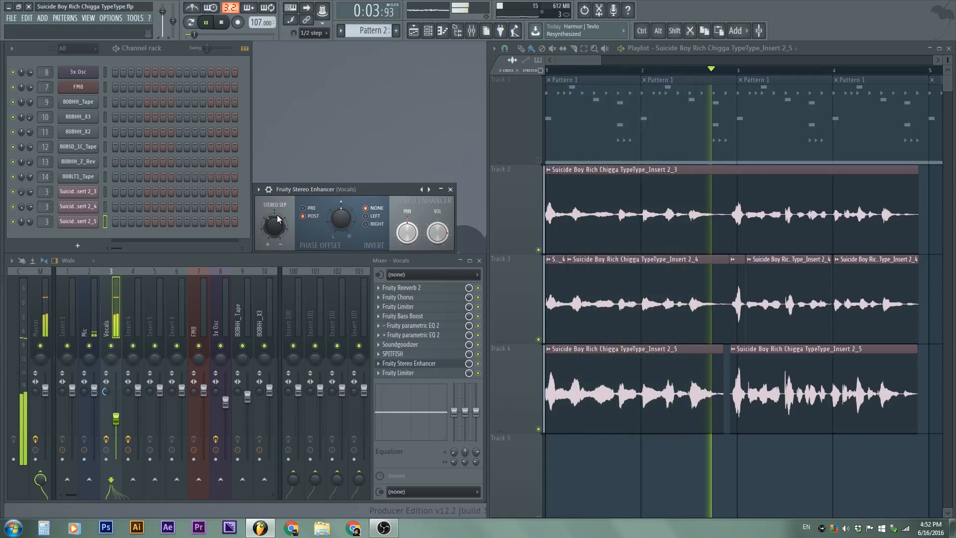
pyautogui.press('space')
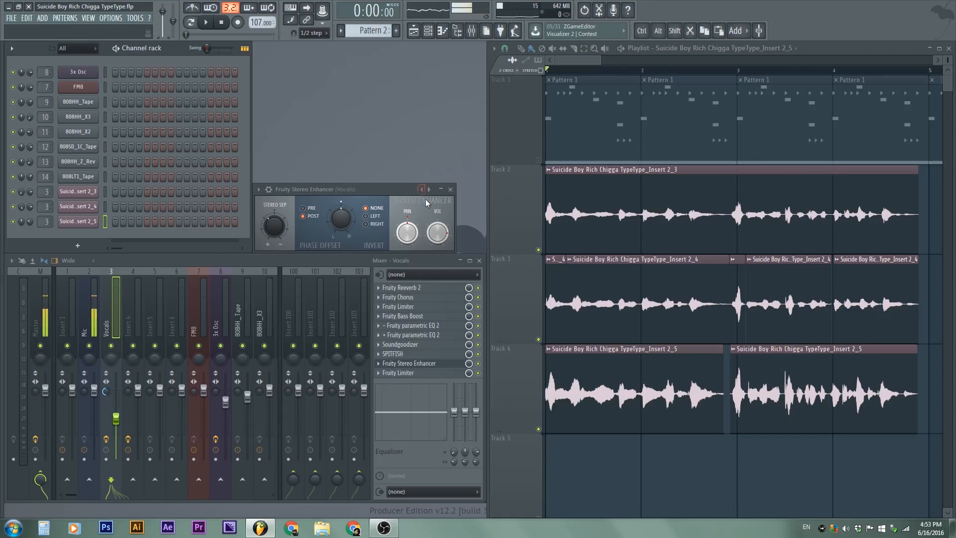
# - Replace the Stereo Enhancer window with the last Fruity Limiter on the Vocals track and place it above the mixer
pyautogui.click(438, 373)
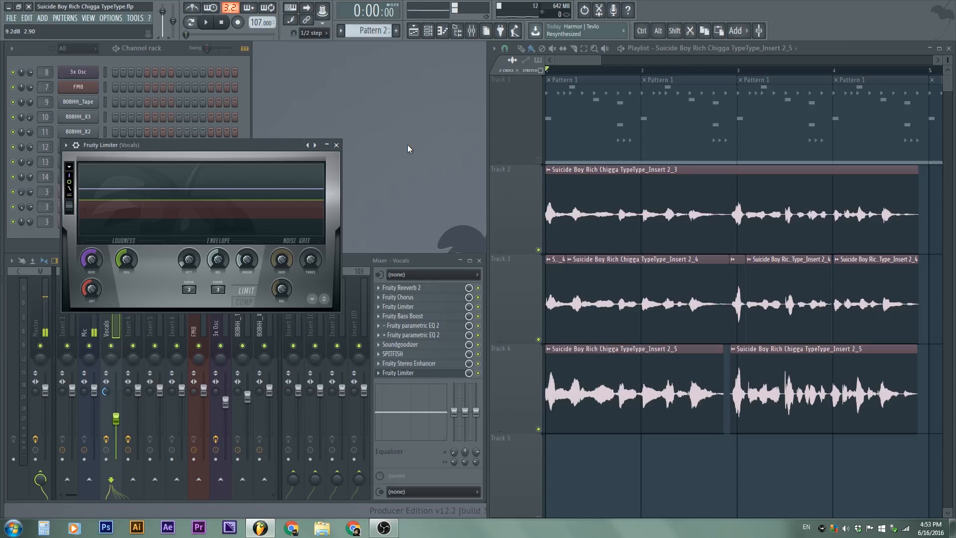
pyautogui.press('F6')
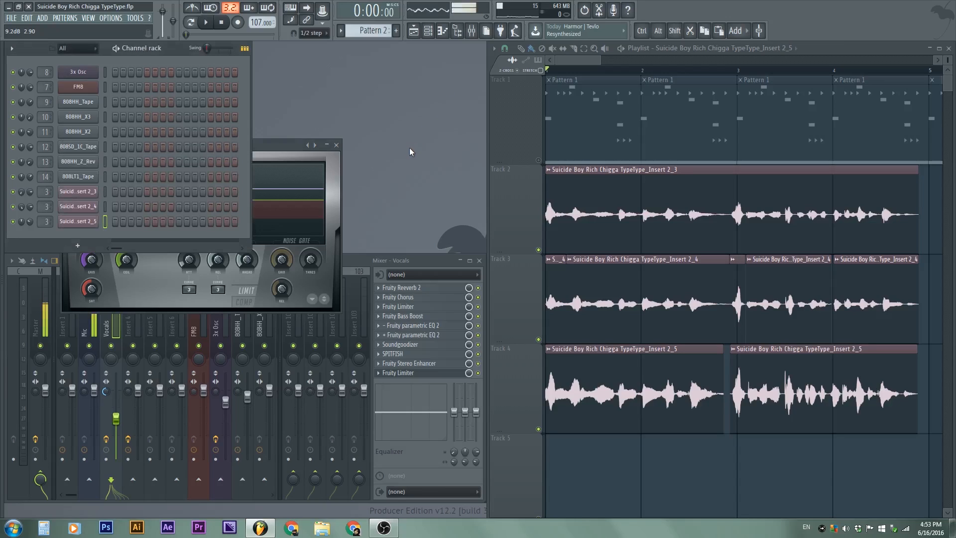
pyautogui.moveTo(274, 148); pyautogui.dragTo(323, 96)
# - Play the vocals while bypassing and re-enabling the last Fruity Limiter to compare the sound
pyautogui.press('space')
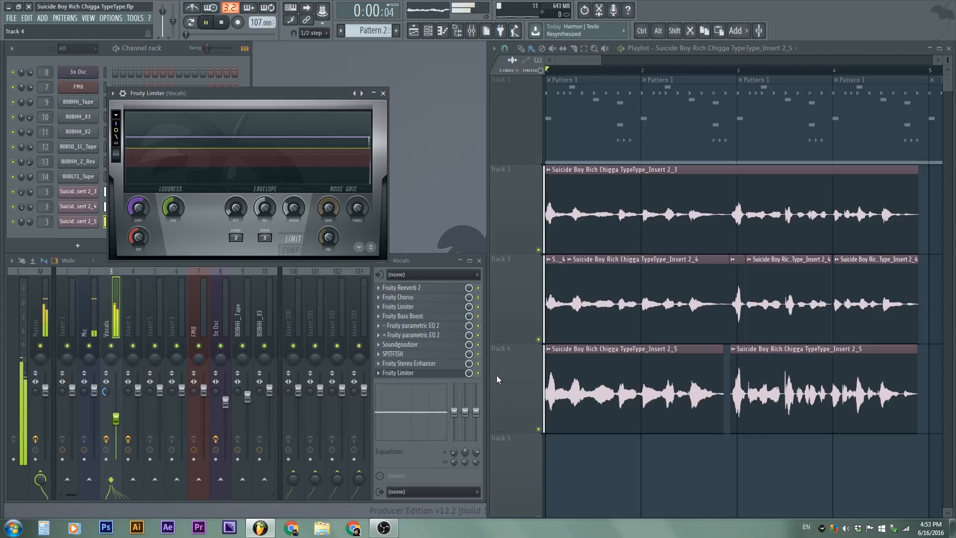
pyautogui.click(478, 373)
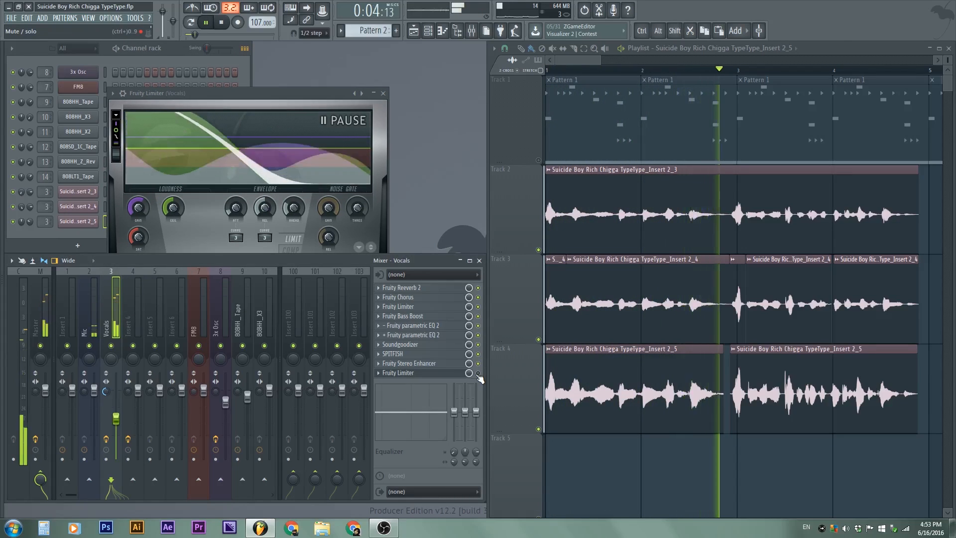
pyautogui.click(478, 373)
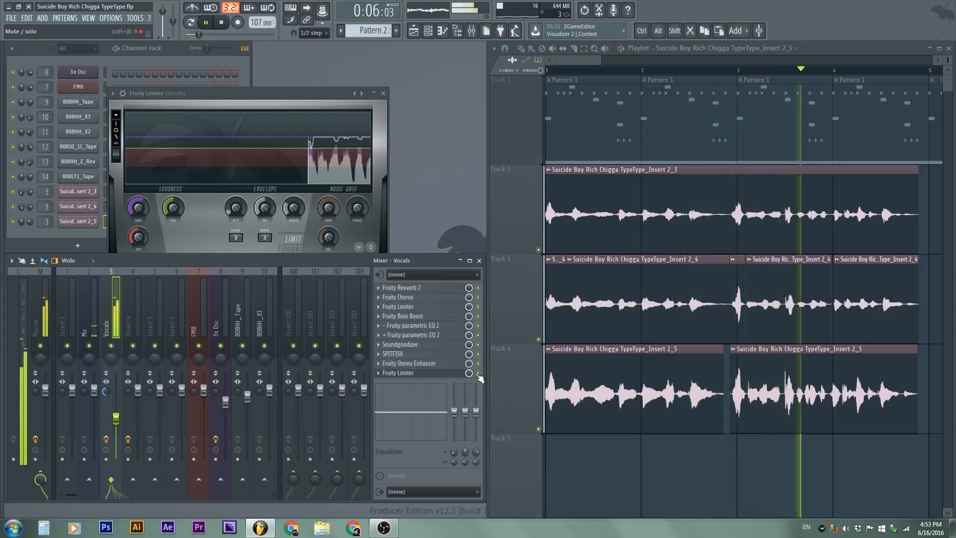
pyautogui.press('space')
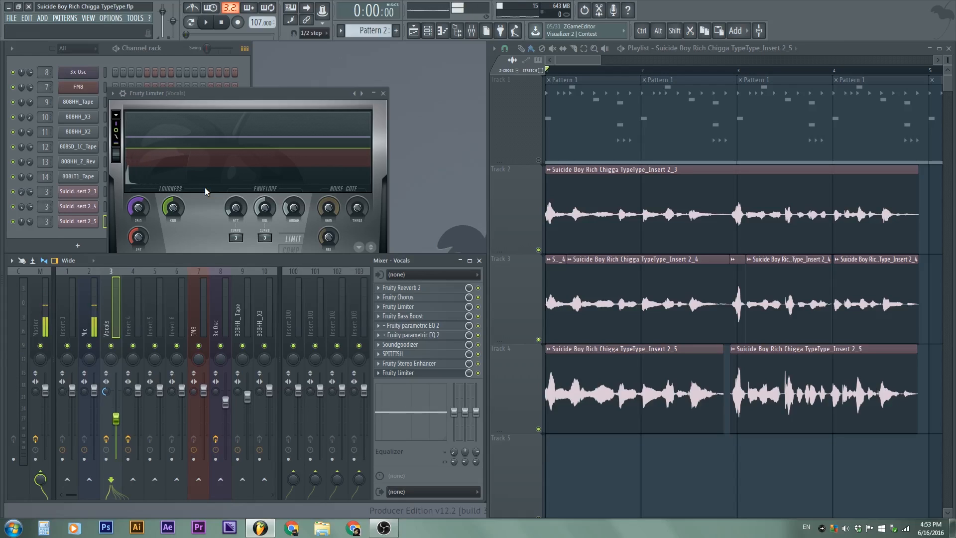
# - Unmute the pattern track in the playlist and play the beat together with the processed vocals
pyautogui.click(539, 161)
pyautogui.press('space')
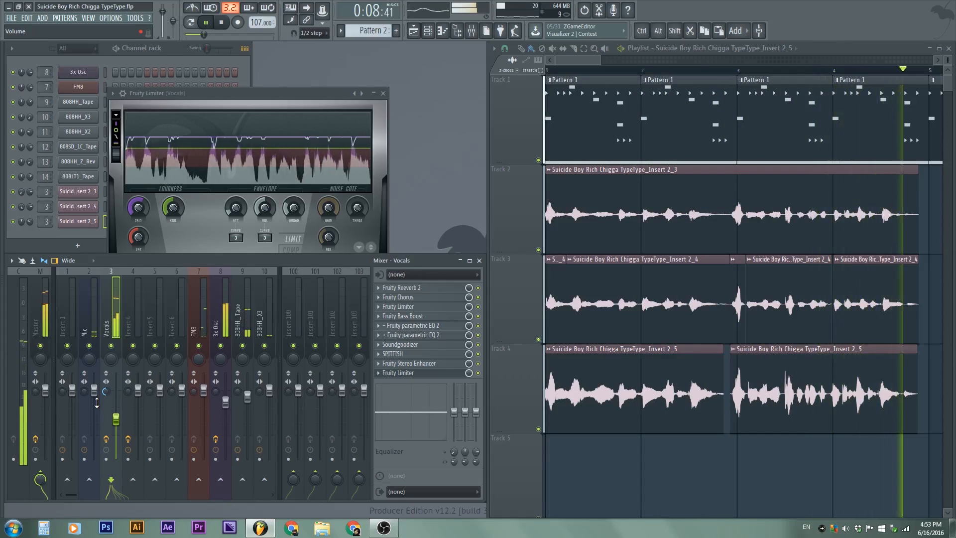
pyautogui.press('space')
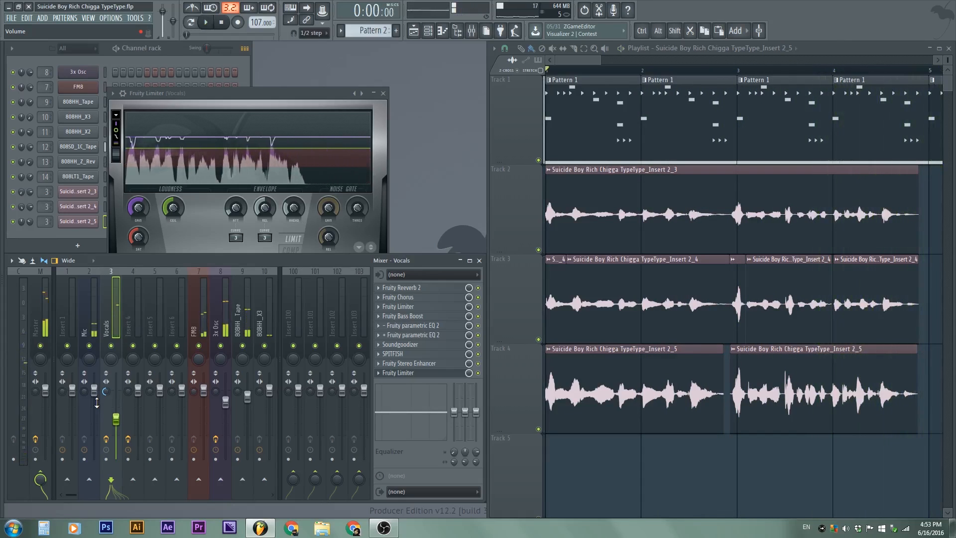